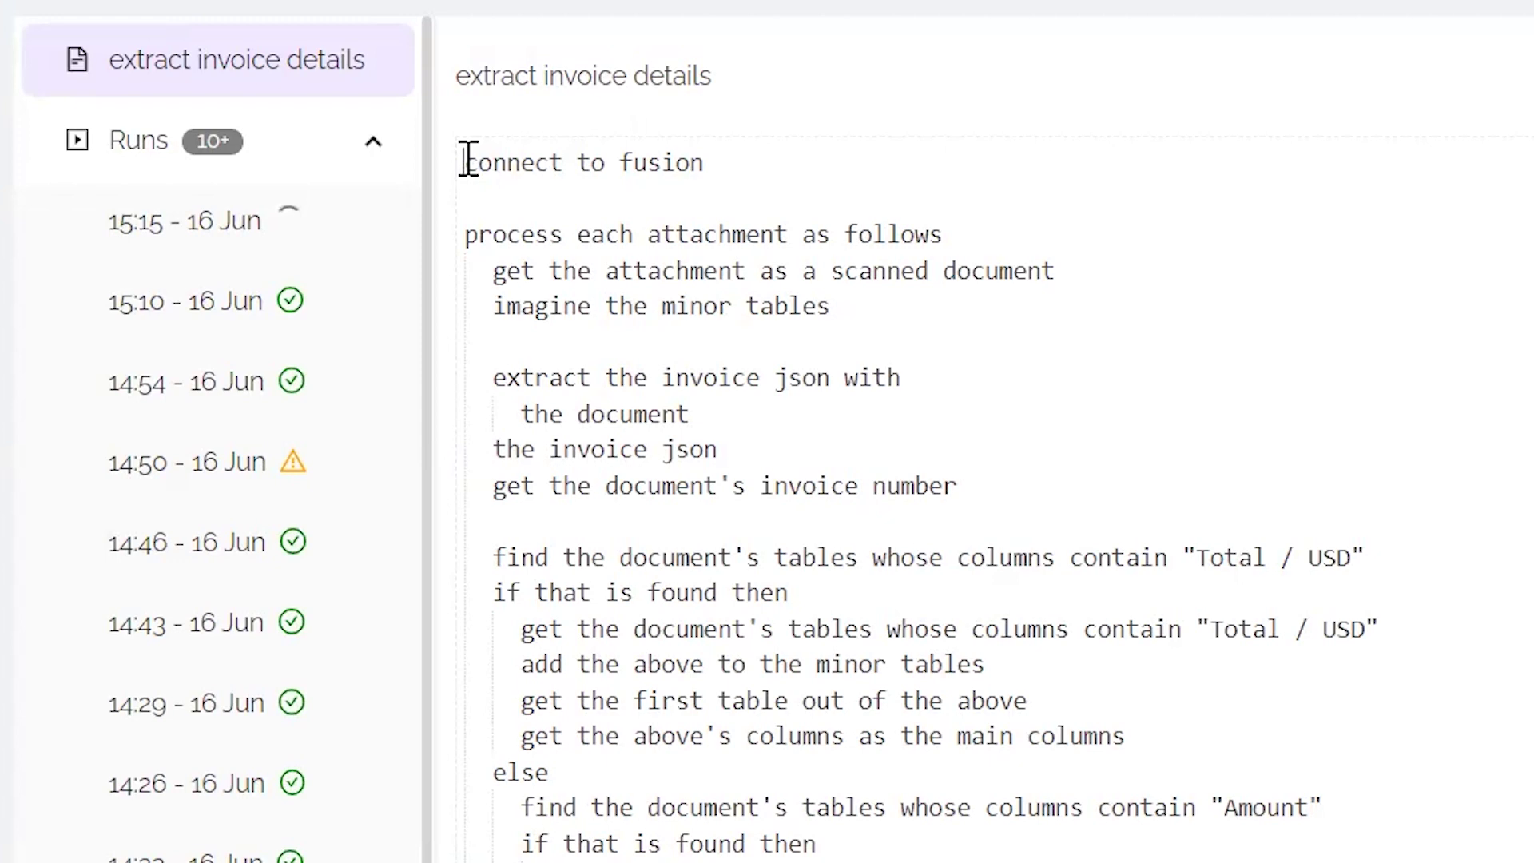
pyautogui.moveTo(465, 162); pyautogui.dragTo(713, 163)
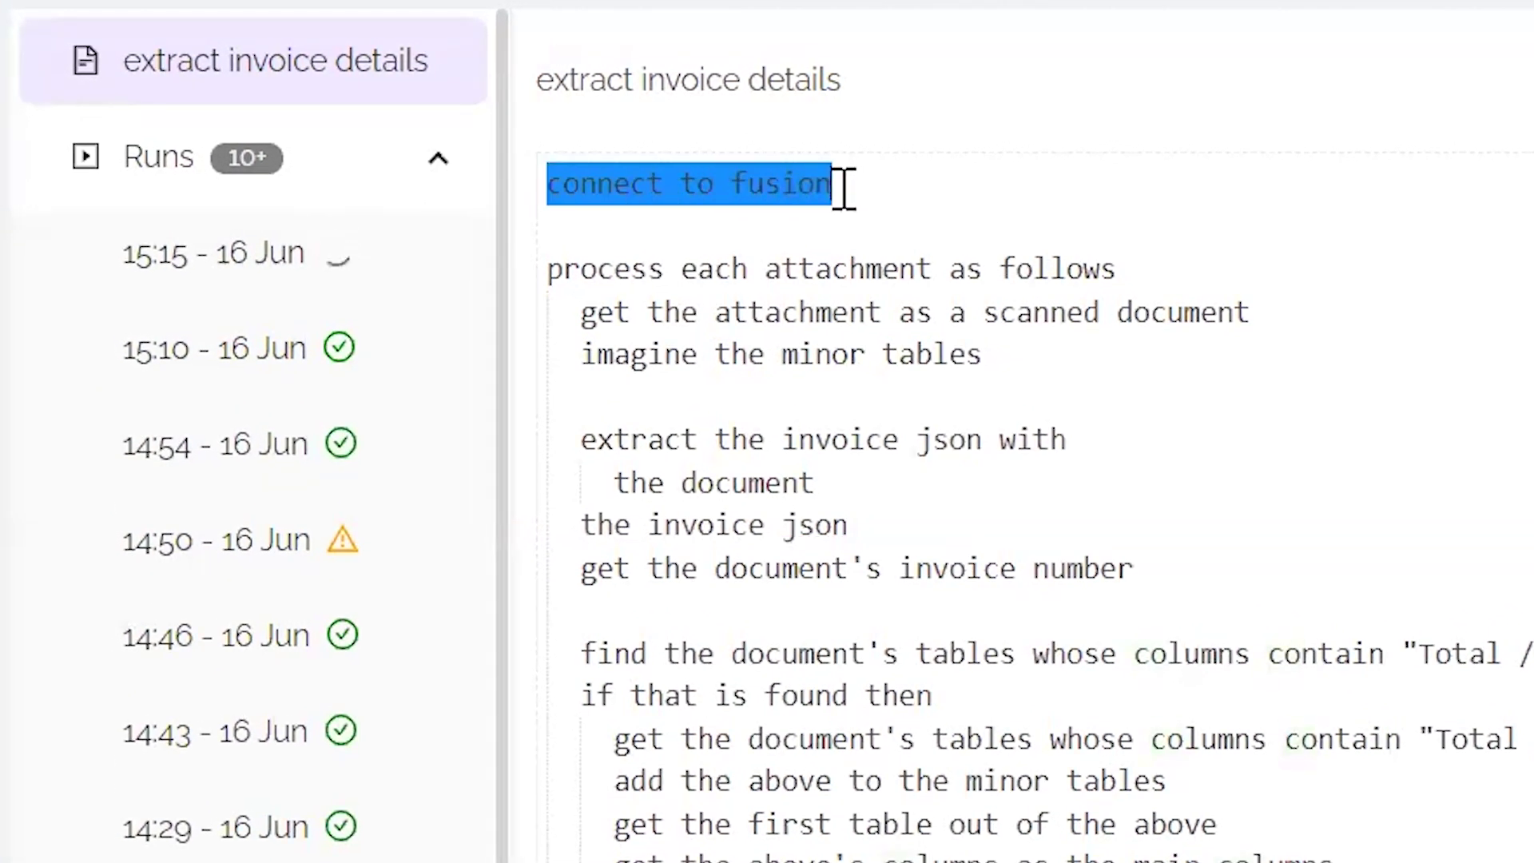
pyautogui.press('BackSpace')
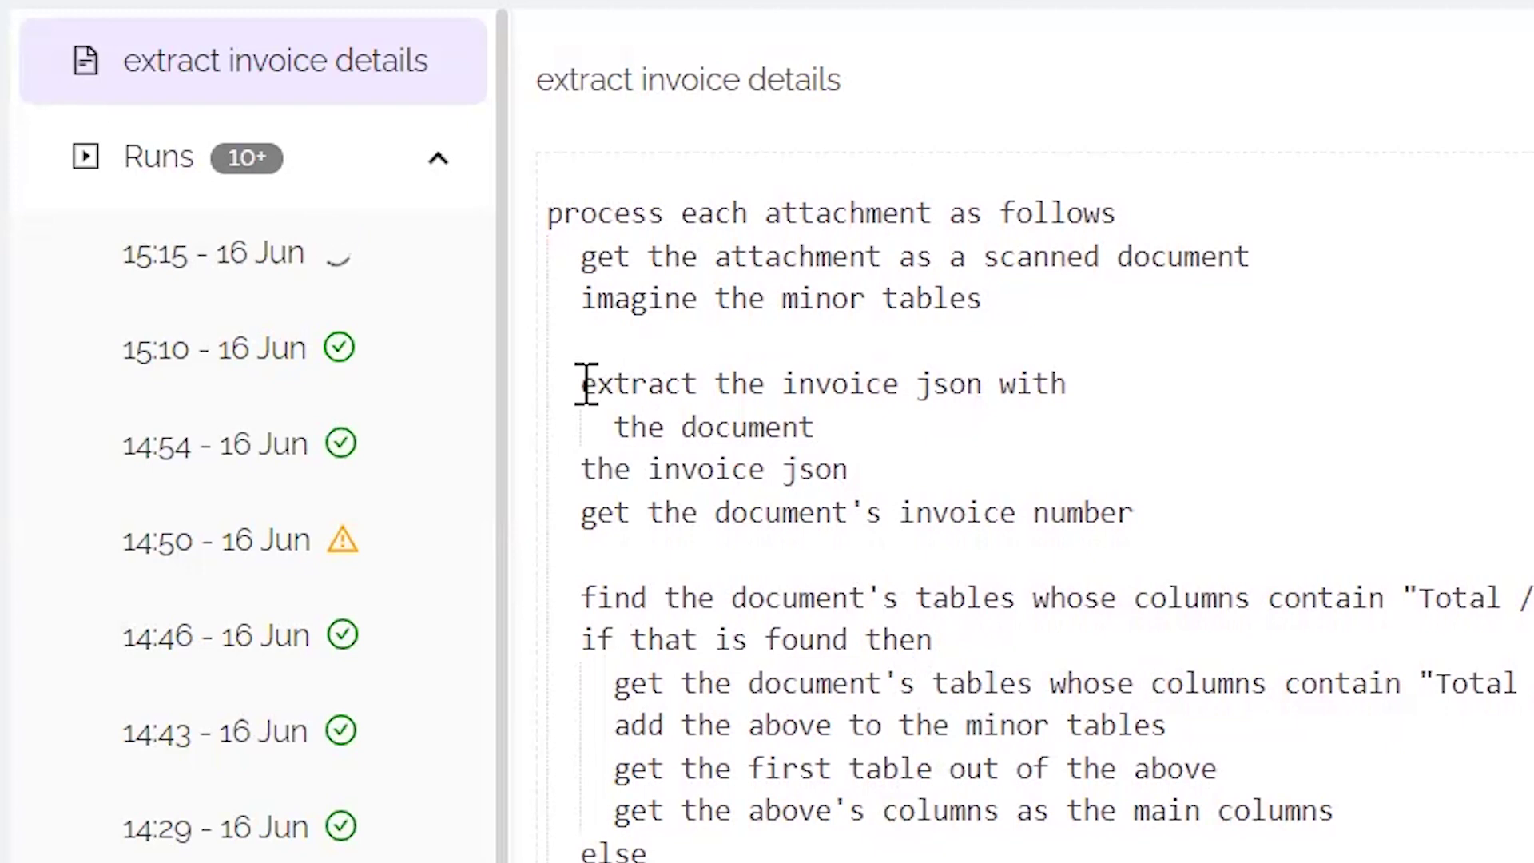
pyautogui.moveTo(585, 384); pyautogui.dragTo(1096, 386)
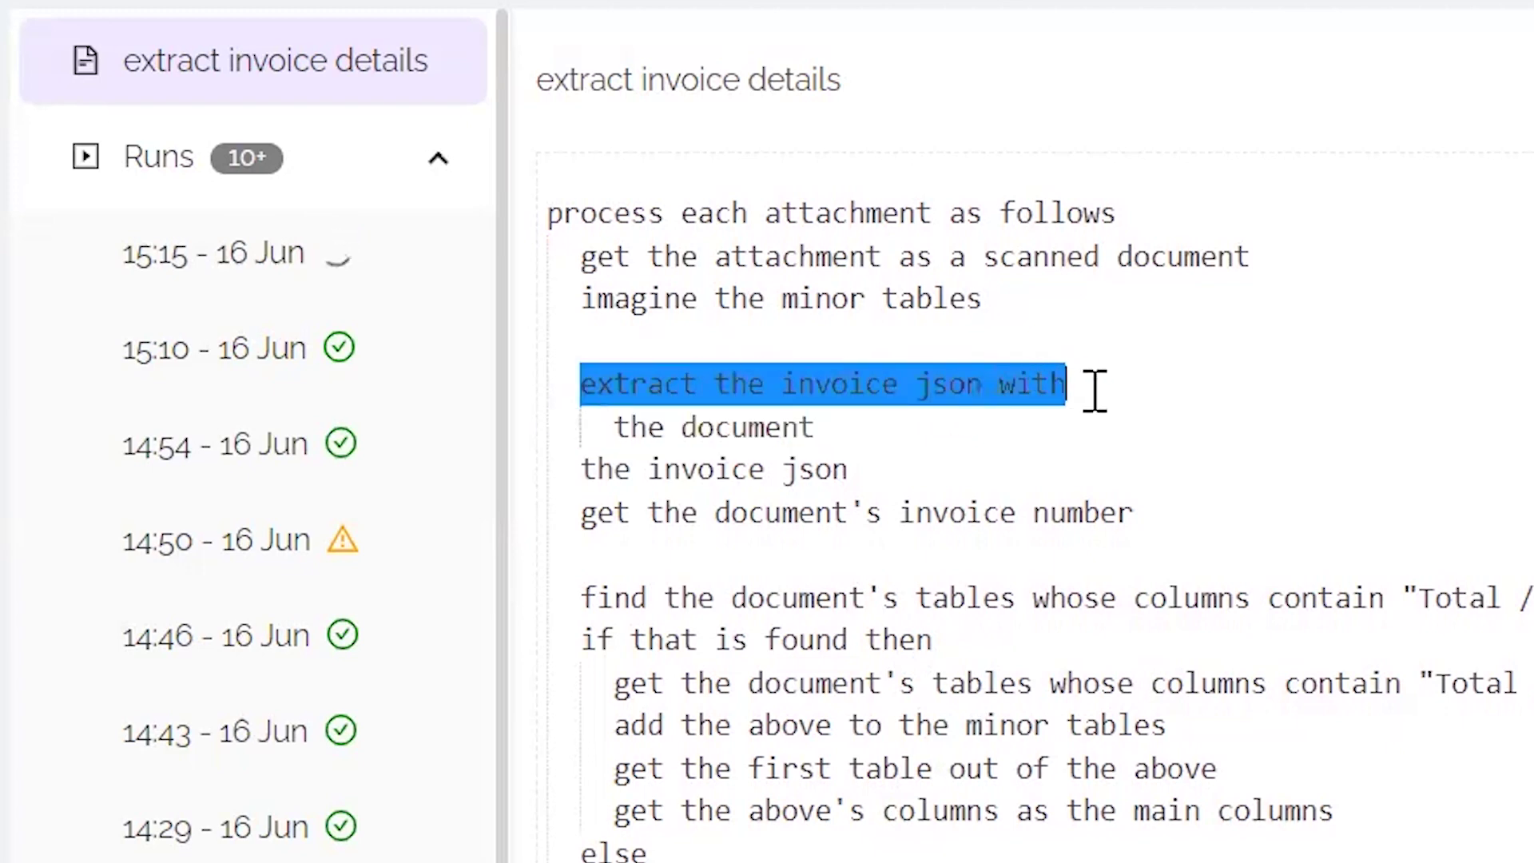
pyautogui.scroll(-4, 1036, 693)
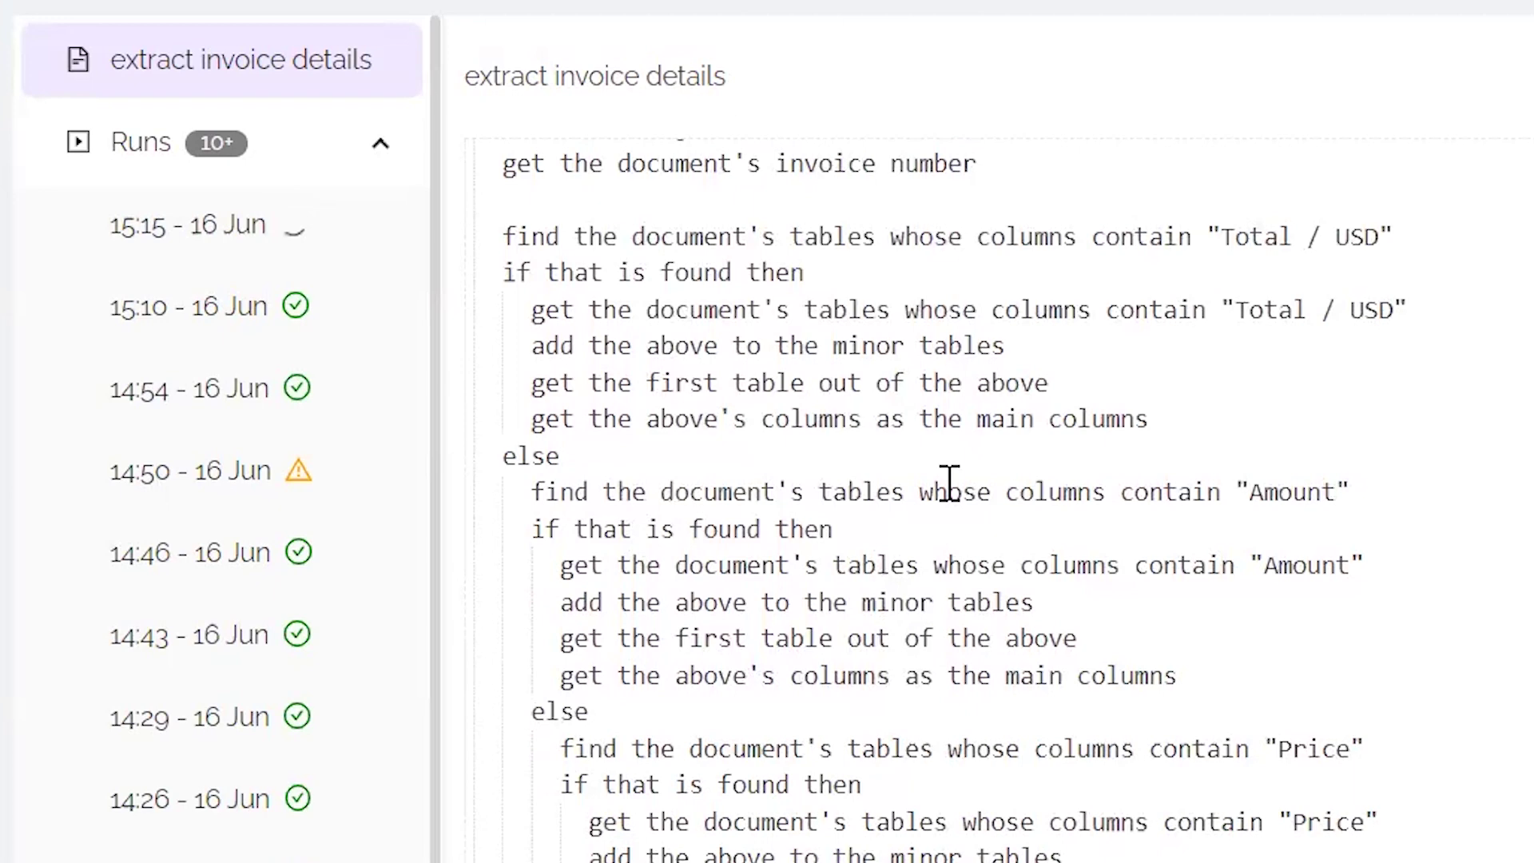
pyautogui.scroll(-7, 921, 691)
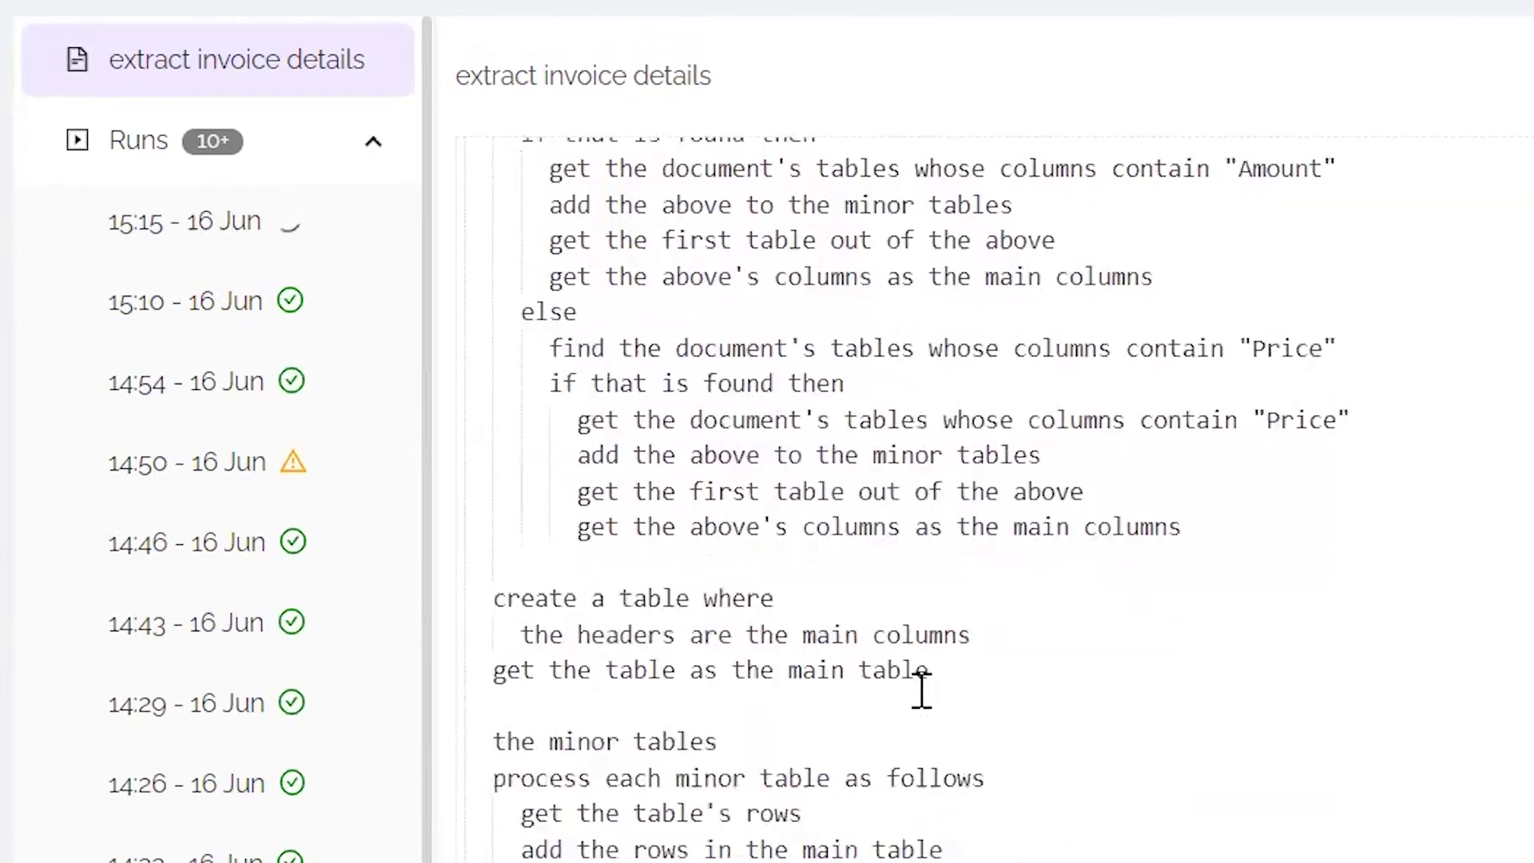
pyautogui.scroll(-2, 921, 691)
pyautogui.scroll(-8, 921, 691)
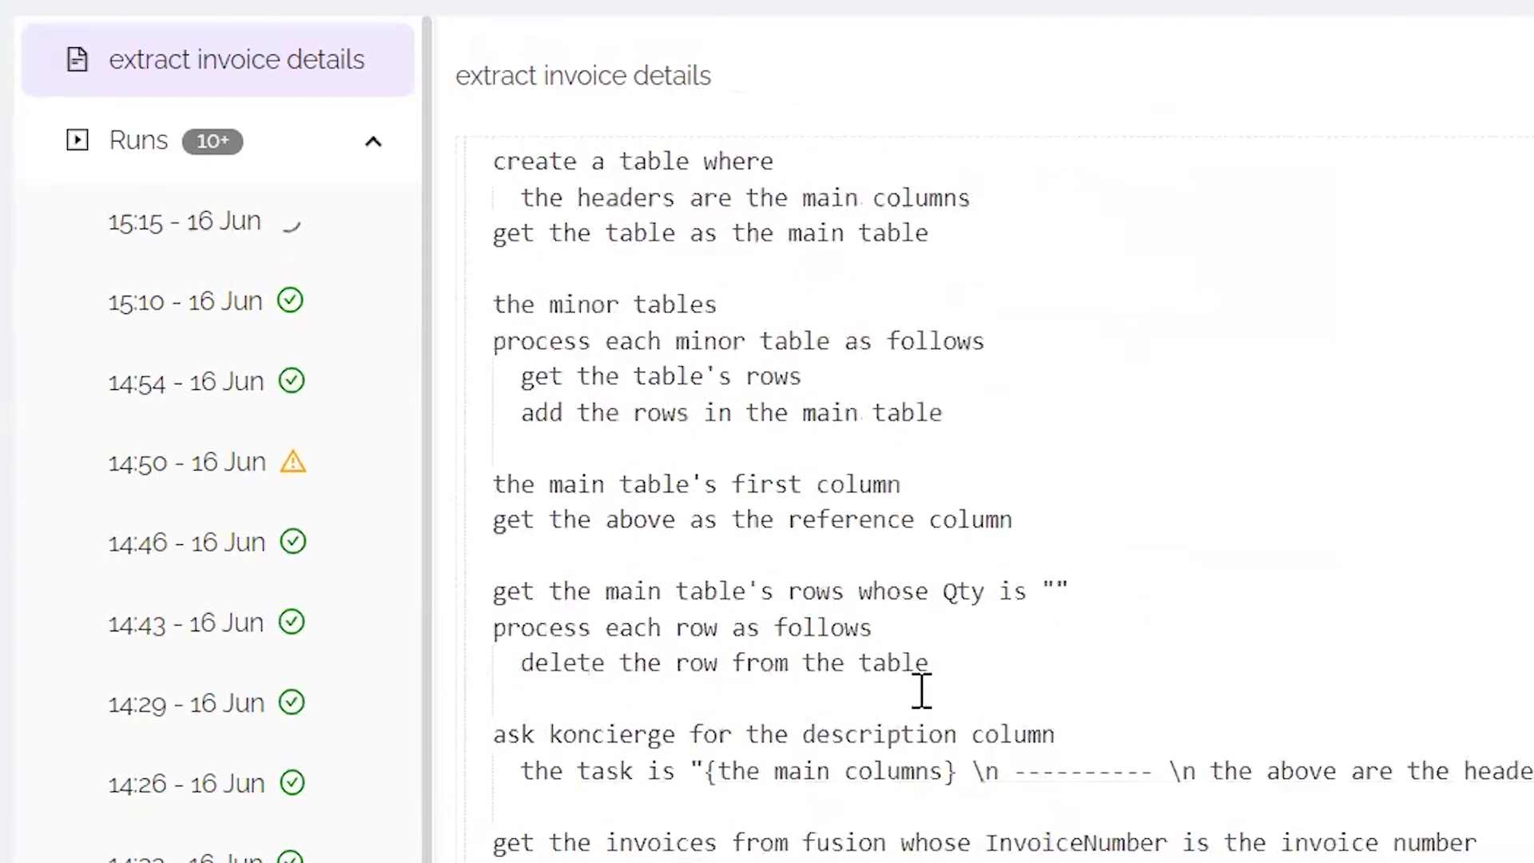
pyautogui.scroll(-1, 921, 691)
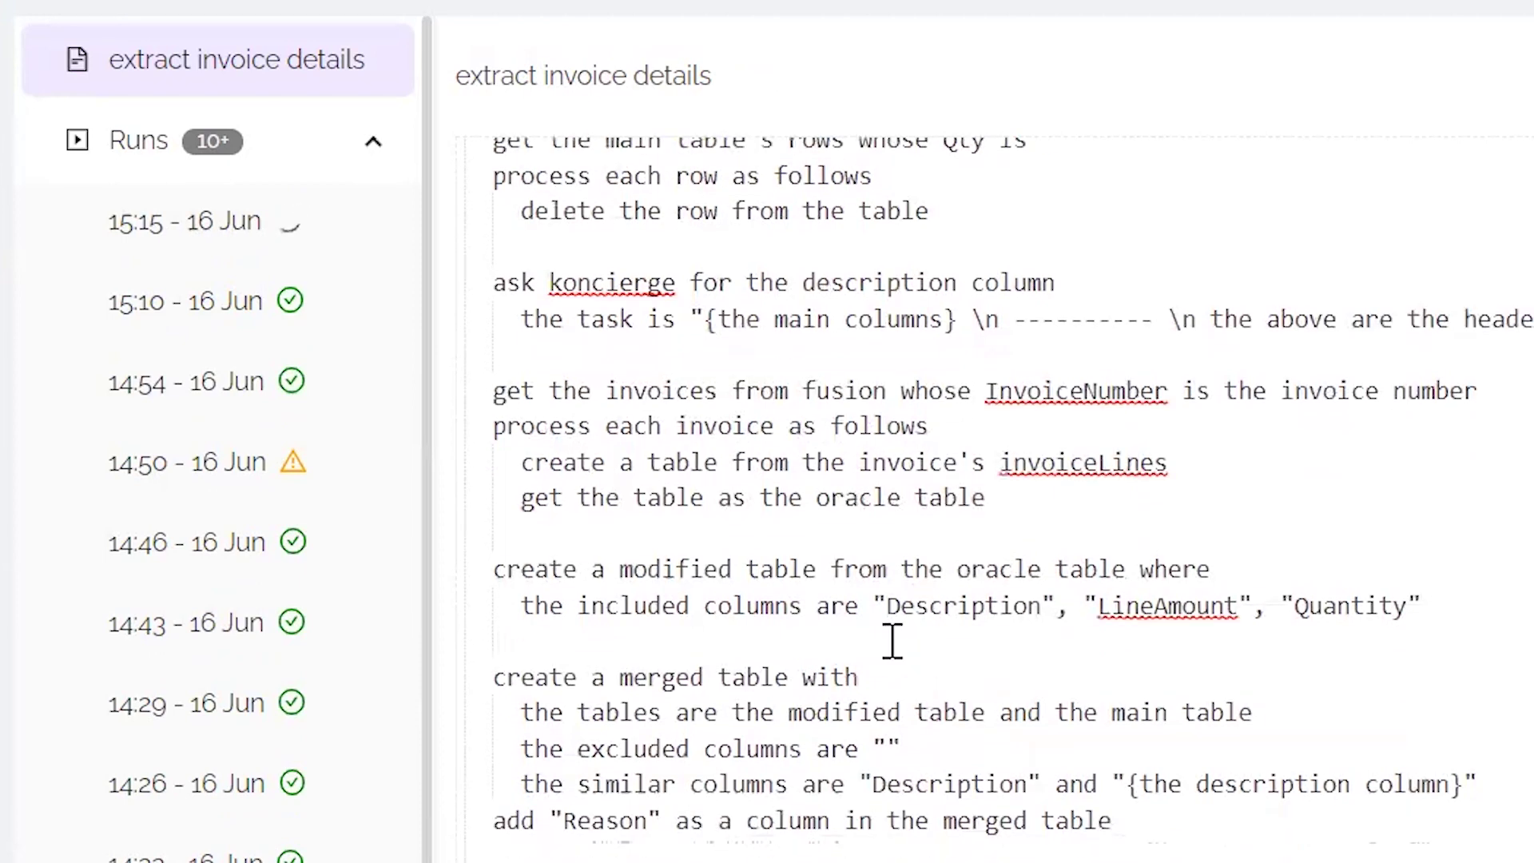
pyautogui.moveTo(495, 394); pyautogui.dragTo(1483, 377)
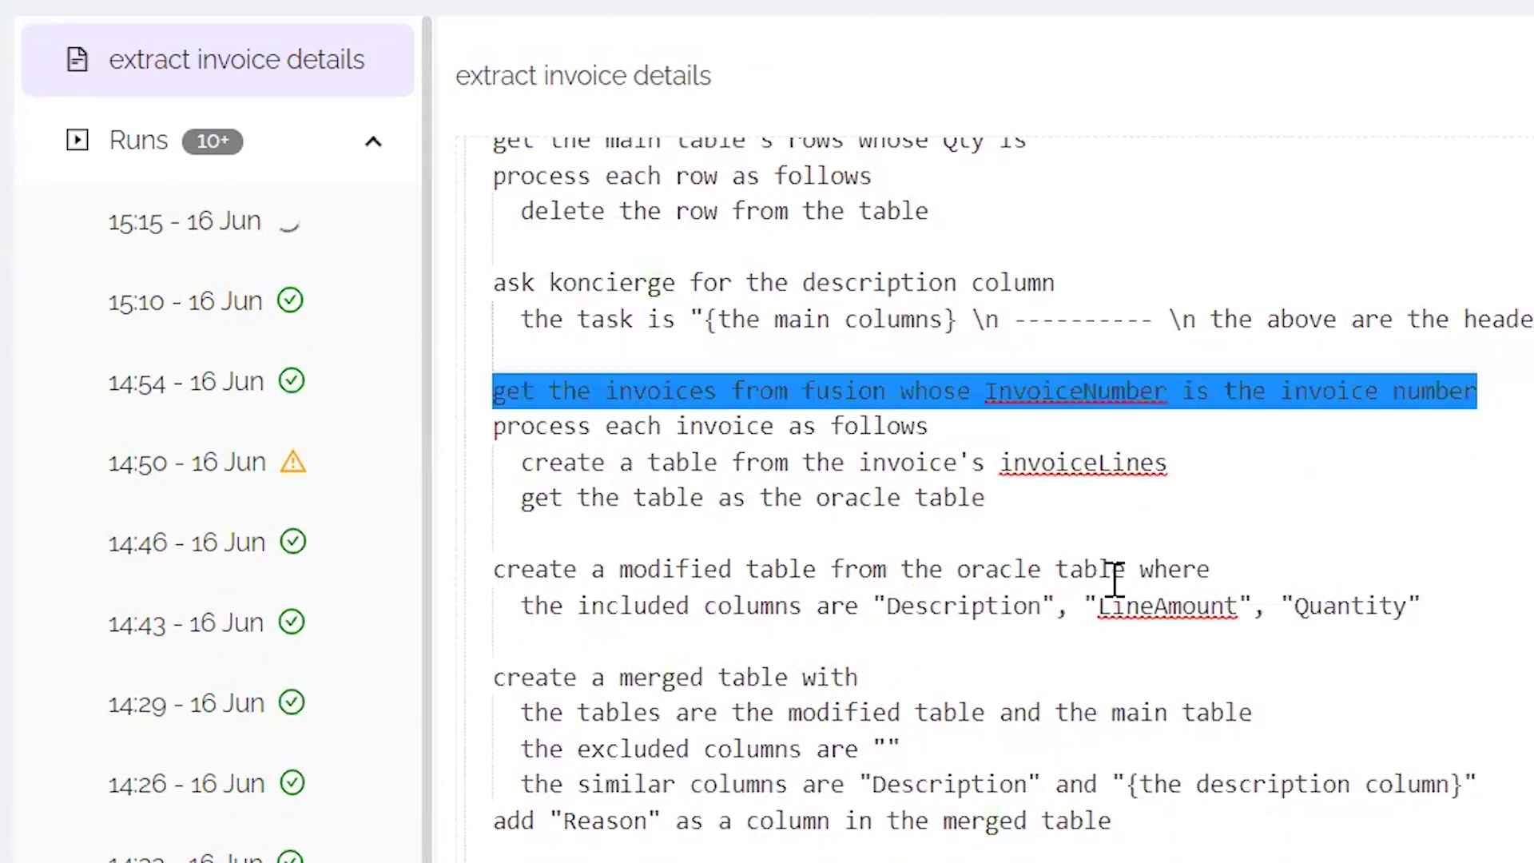
pyautogui.scroll(-5, 1114, 579)
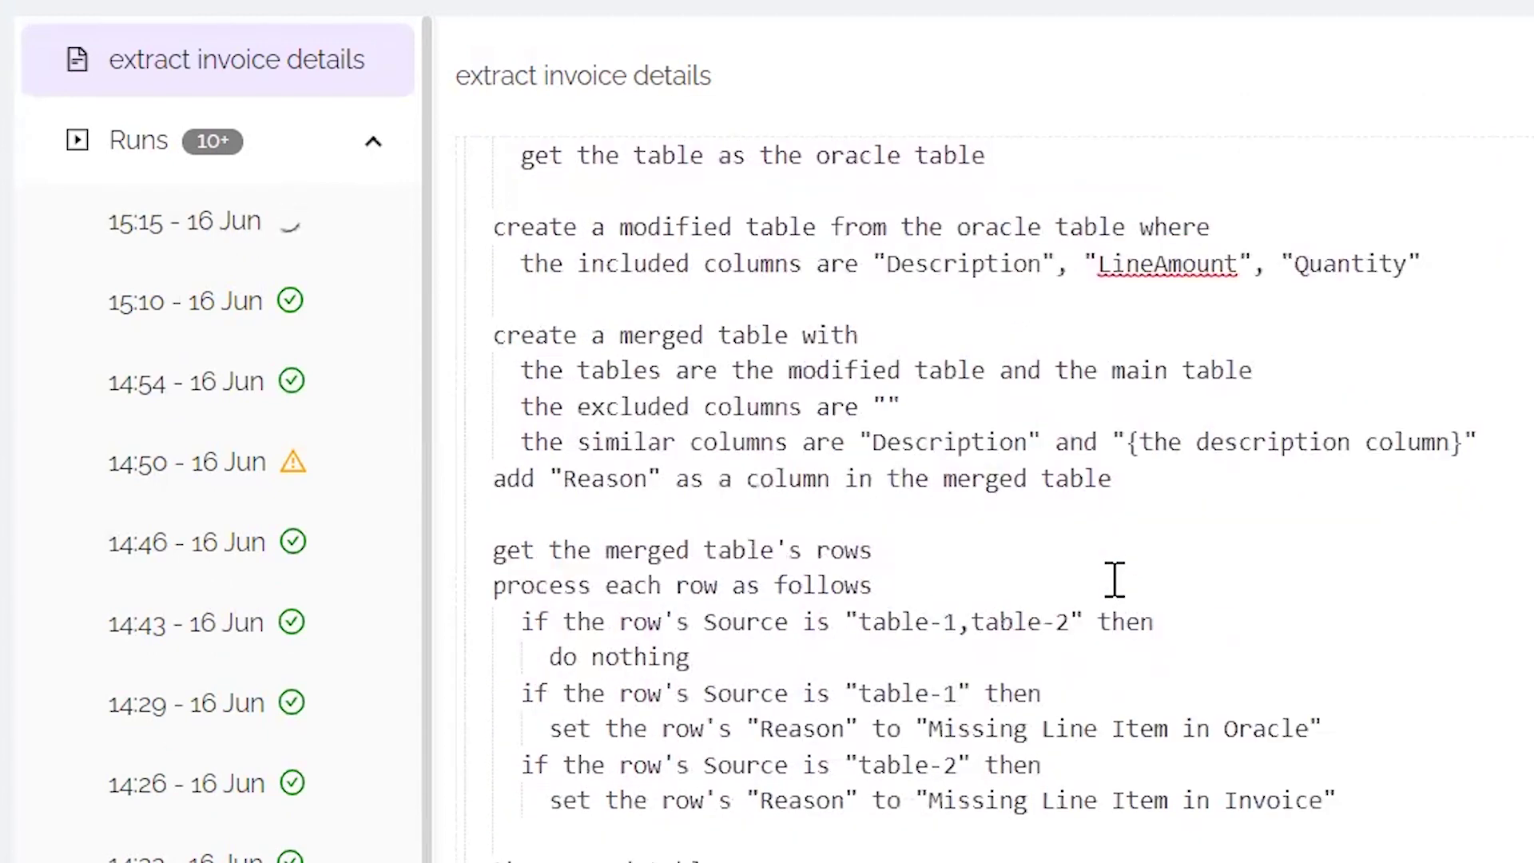
pyautogui.scroll(-1, 1115, 580)
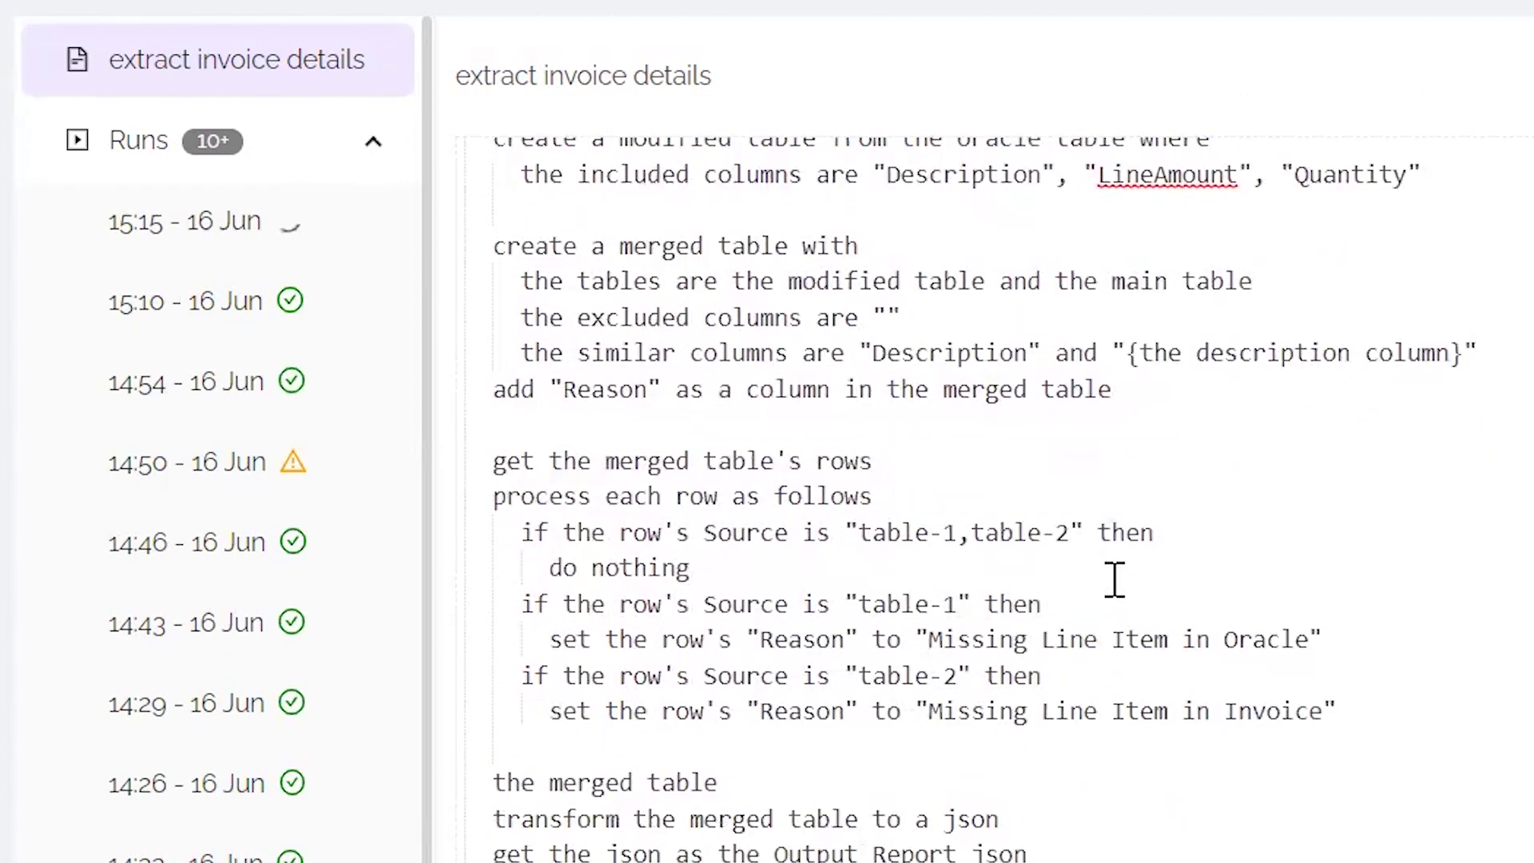
pyautogui.scroll(-1, 1115, 579)
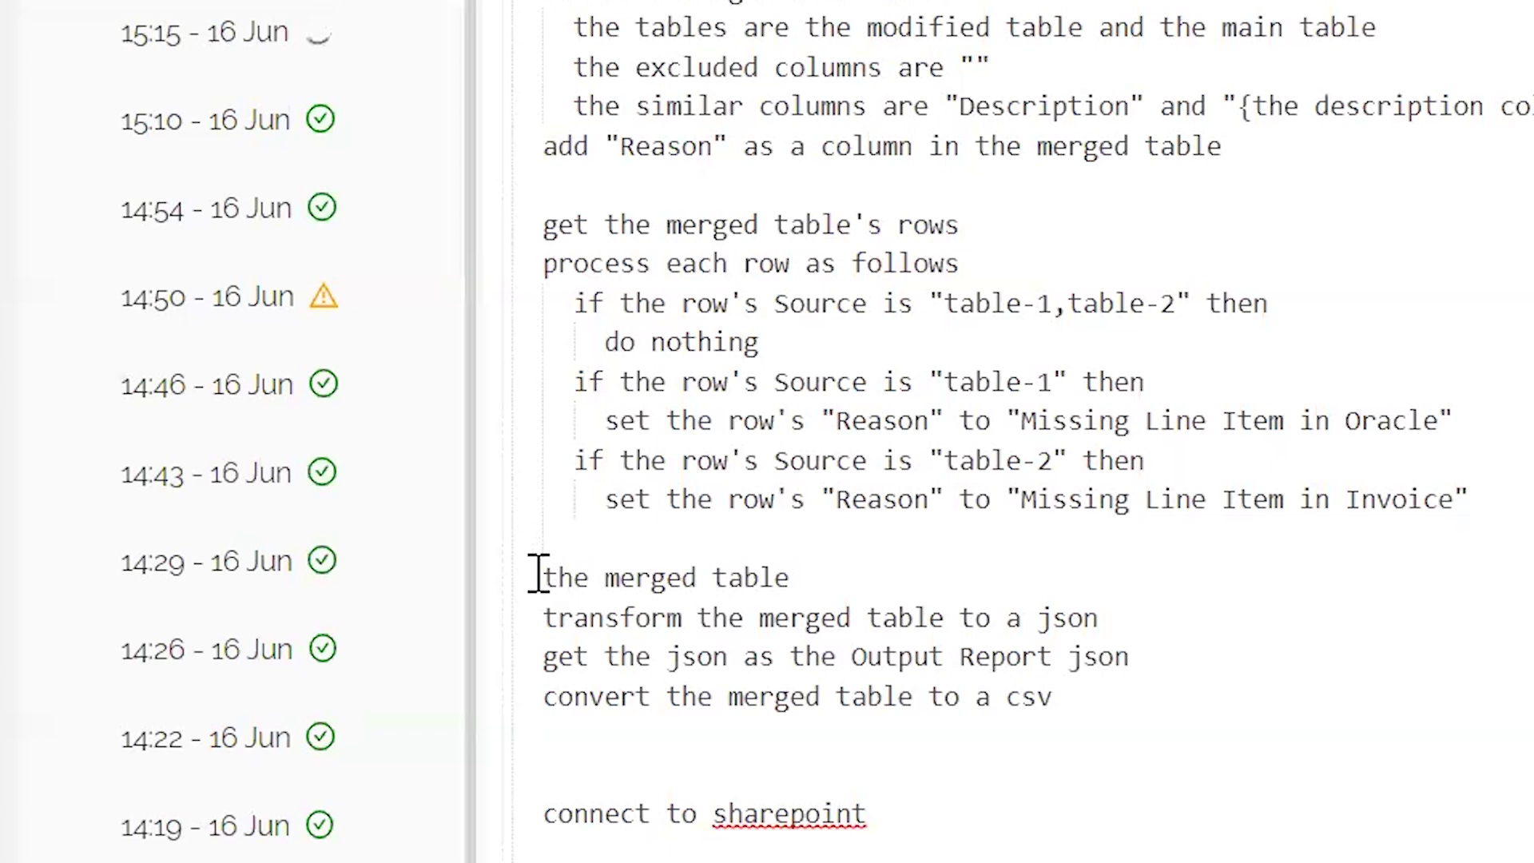
pyautogui.moveTo(537, 574); pyautogui.dragTo(808, 578)
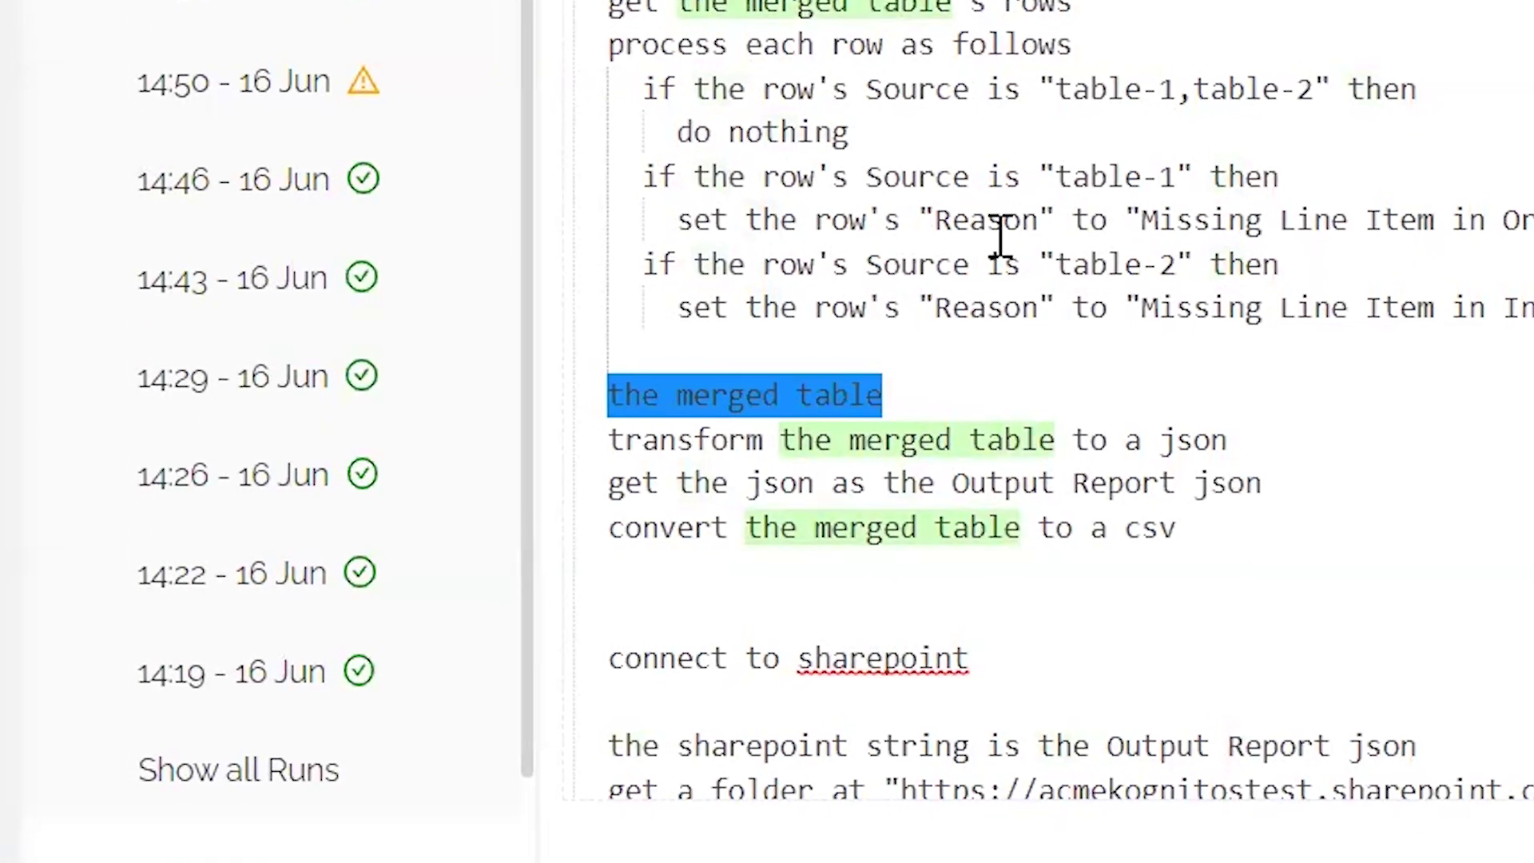
pyautogui.scroll(-4, 999, 240)
pyautogui.moveTo(612, 329); pyautogui.dragTo(993, 323)
pyautogui.scroll(-1, 996, 324)
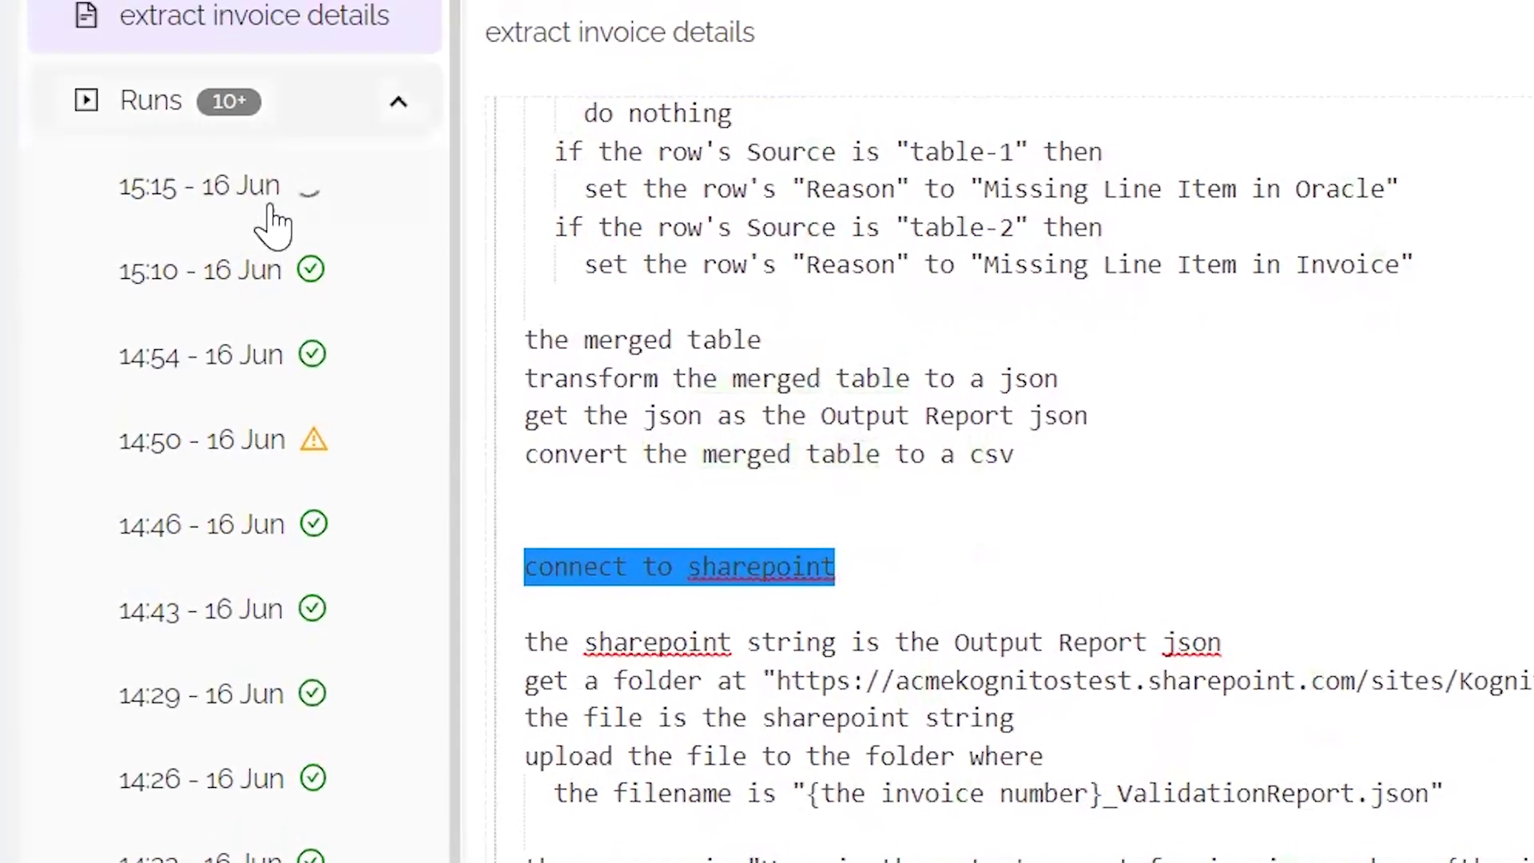
# Step: Open the 15:15 run of extract invoice details and expand the 'process each attachment' loop
pyautogui.click(264, 256)
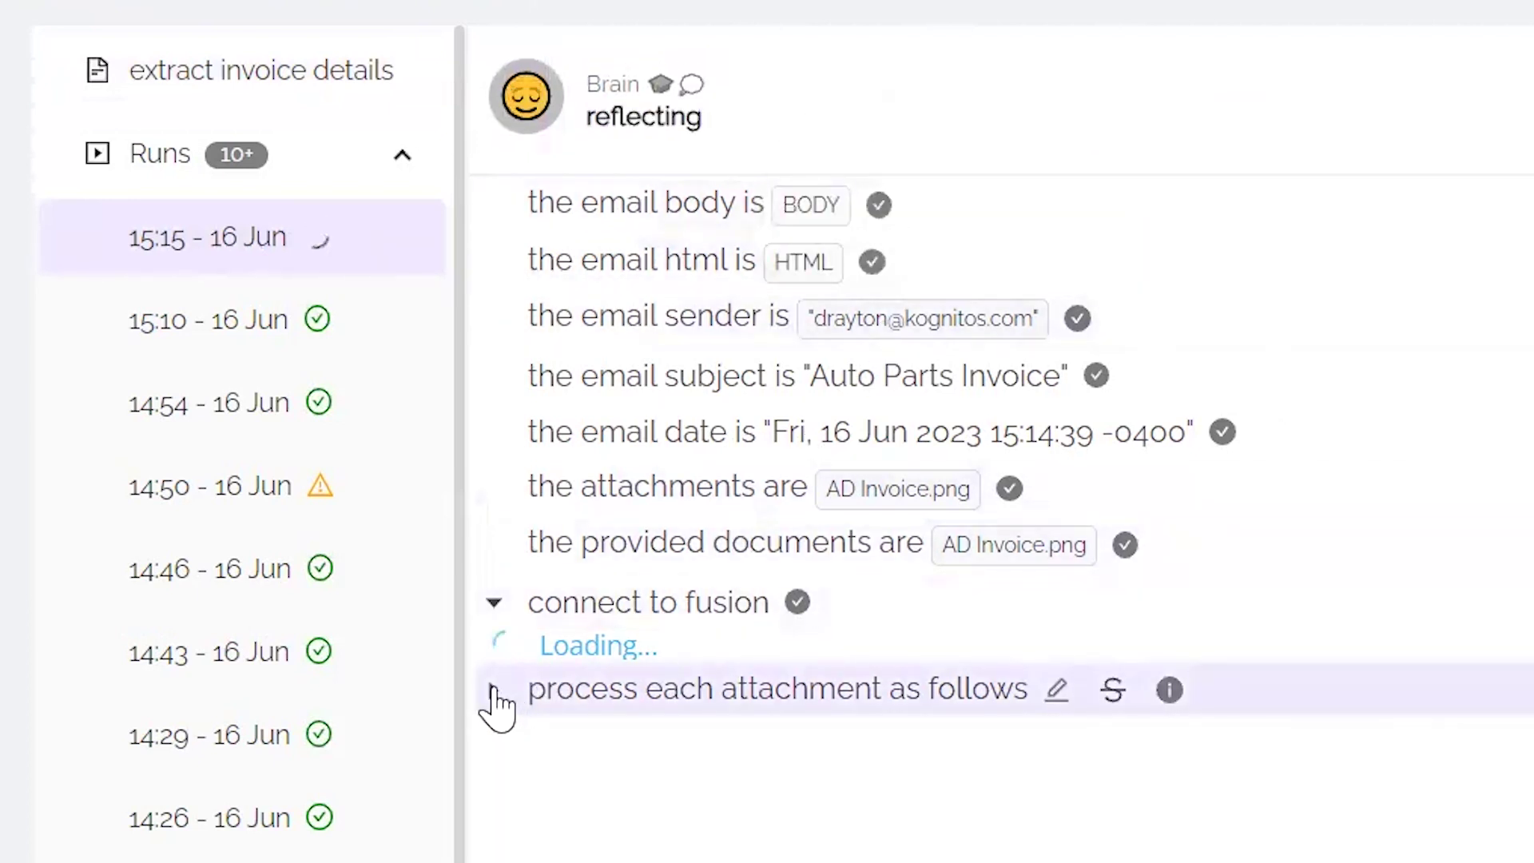
pyautogui.click(493, 689)
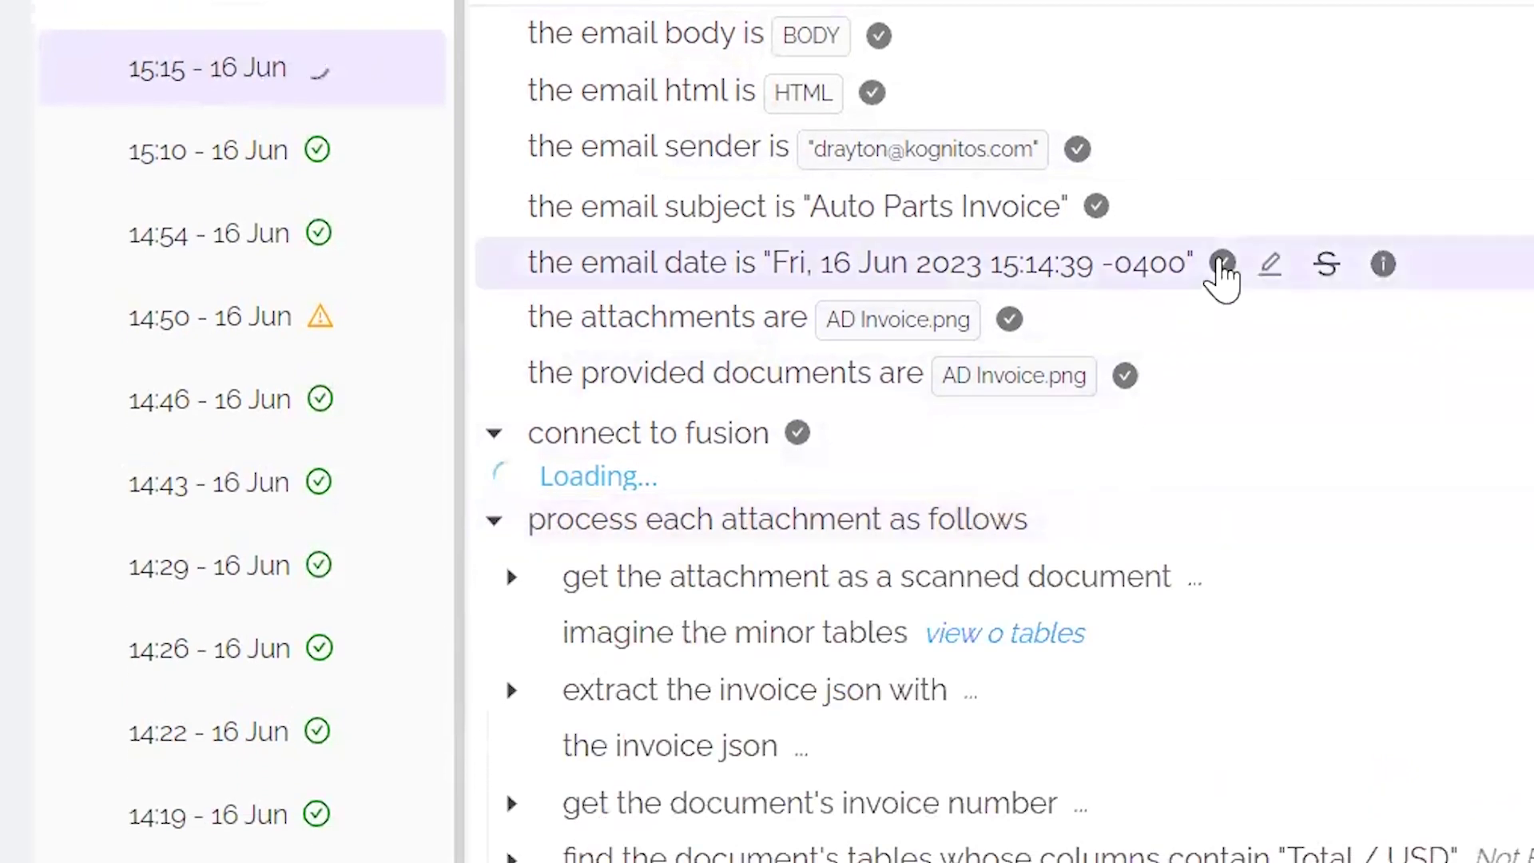
pyautogui.scroll(-3, 1222, 275)
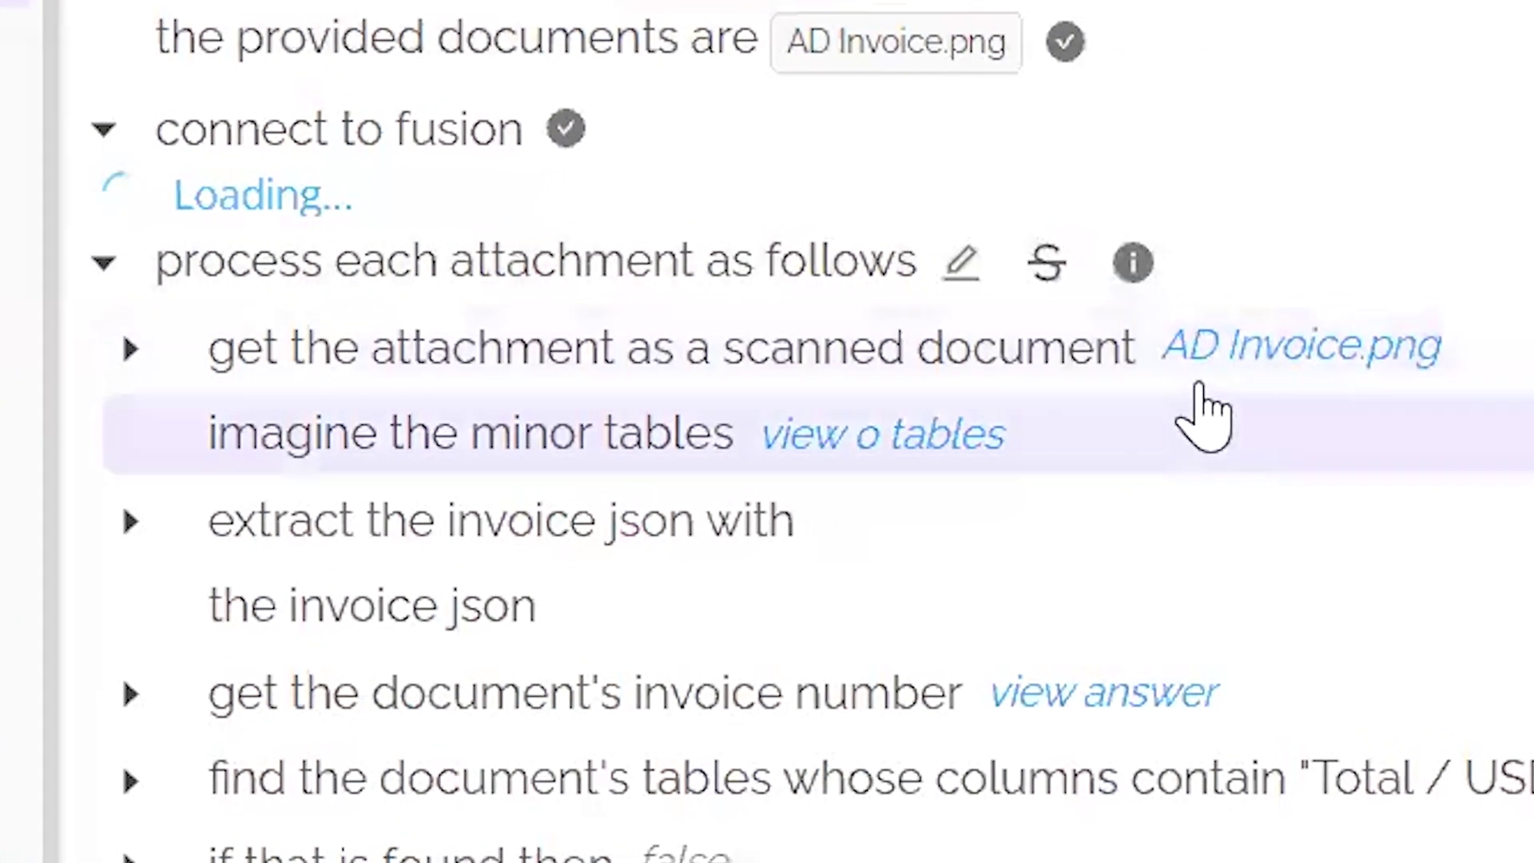
pyautogui.scroll(-1, 1203, 396)
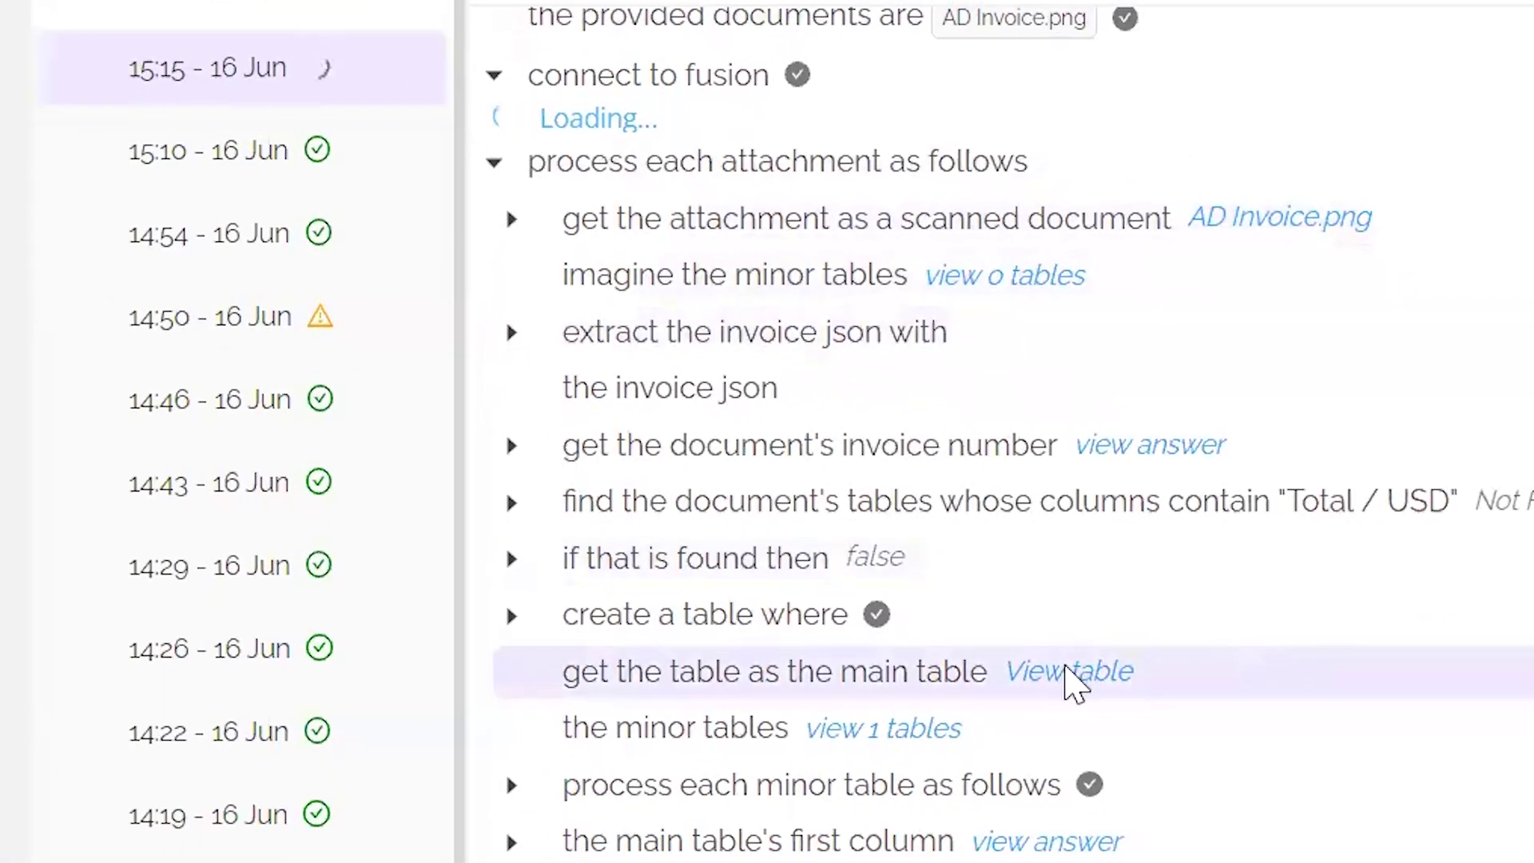
# Step: View the extracted invoice table, then review the completed run's results, including 3 merged-table rows and 2 Qty-blank rows
pyautogui.click(1069, 675)
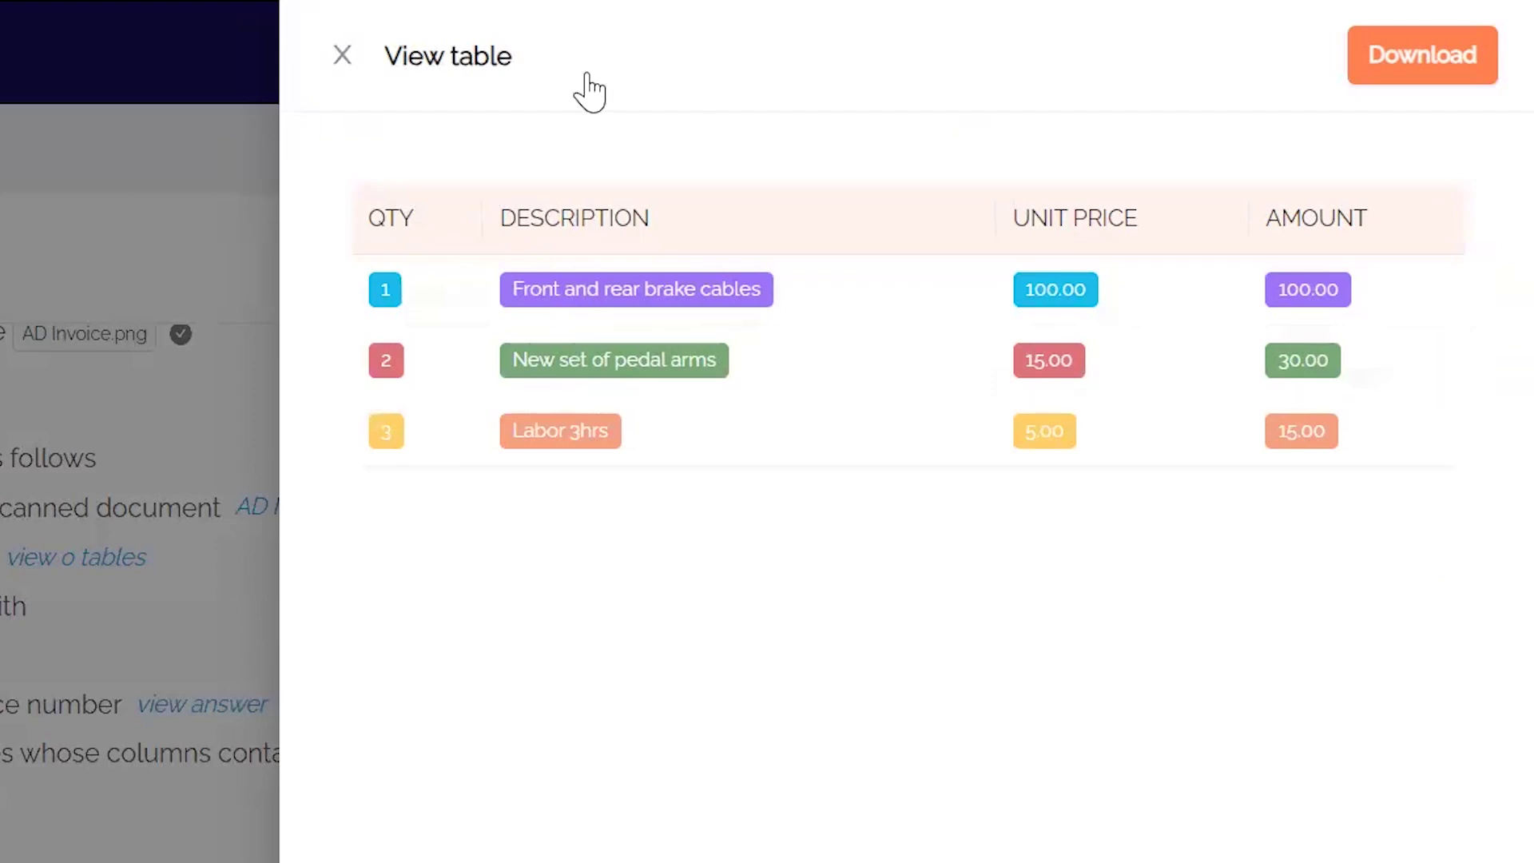
pyautogui.click(341, 56)
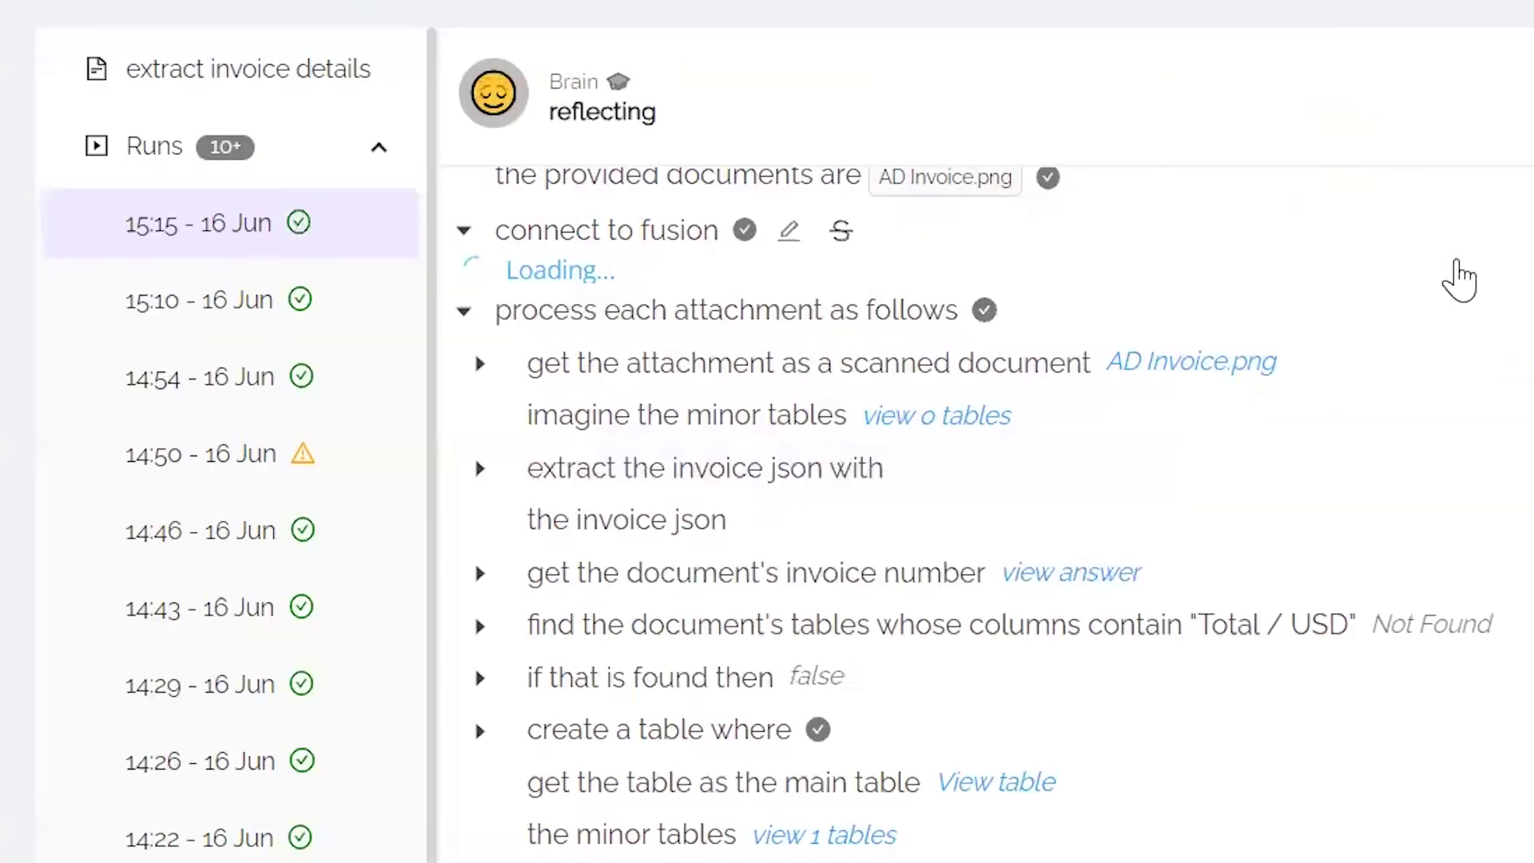
pyautogui.scroll(-2, 1456, 272)
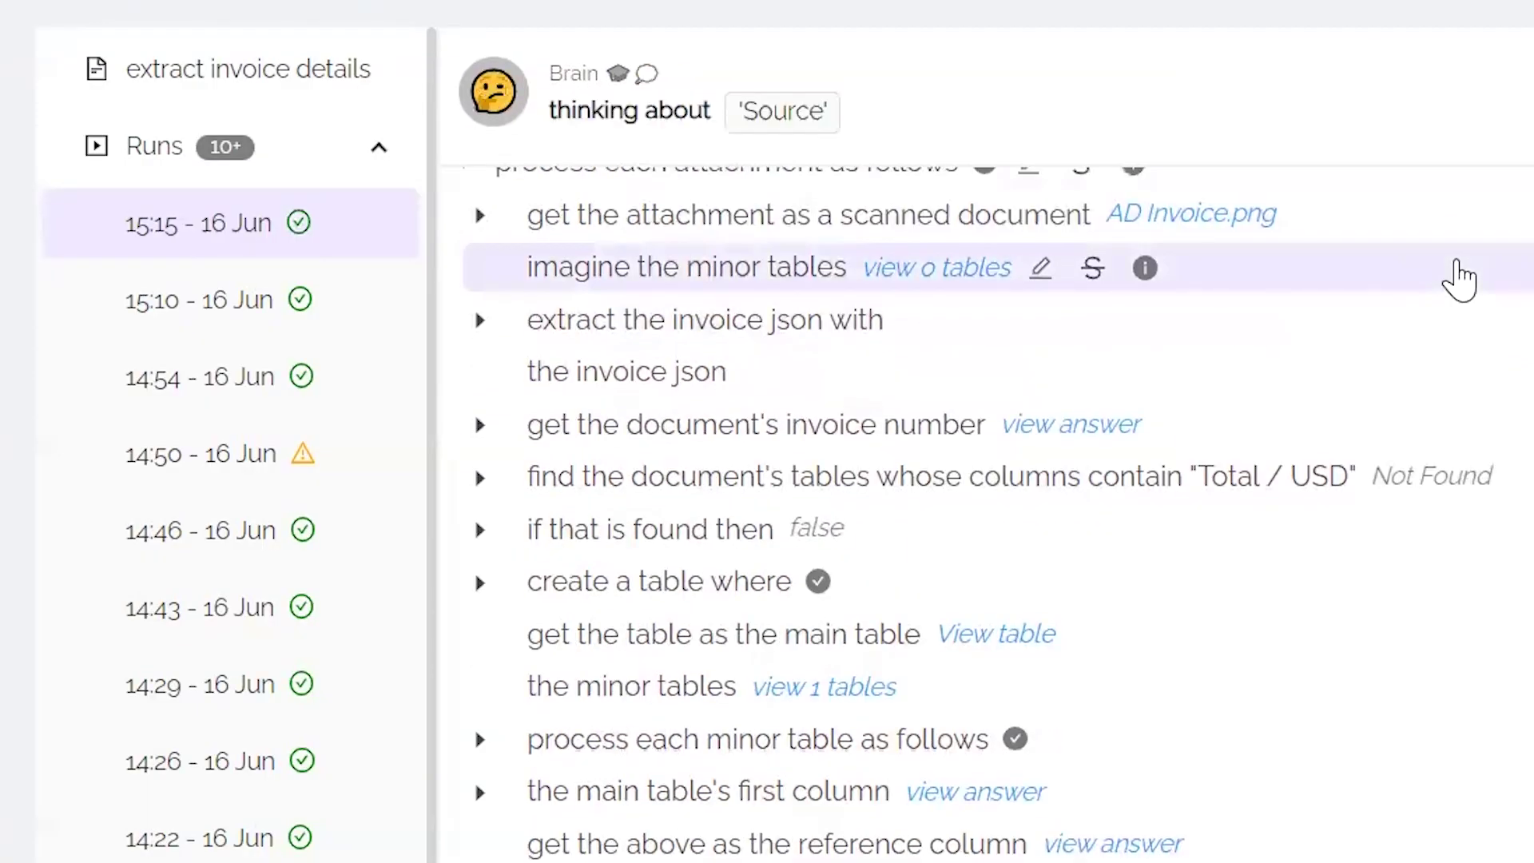
pyautogui.scroll(-3, 1456, 274)
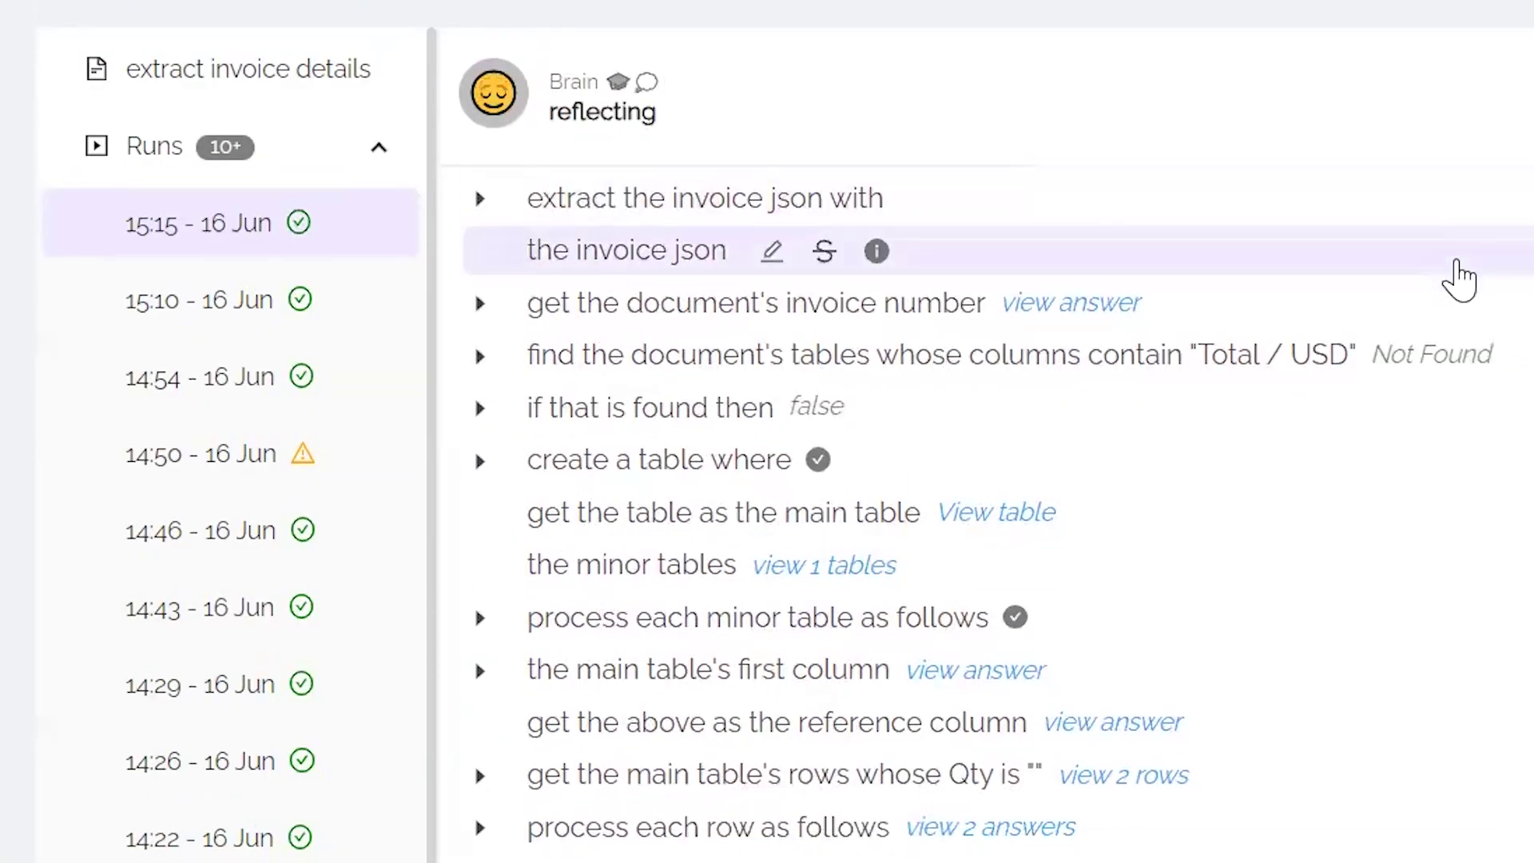
pyautogui.scroll(-10, 1255, 667)
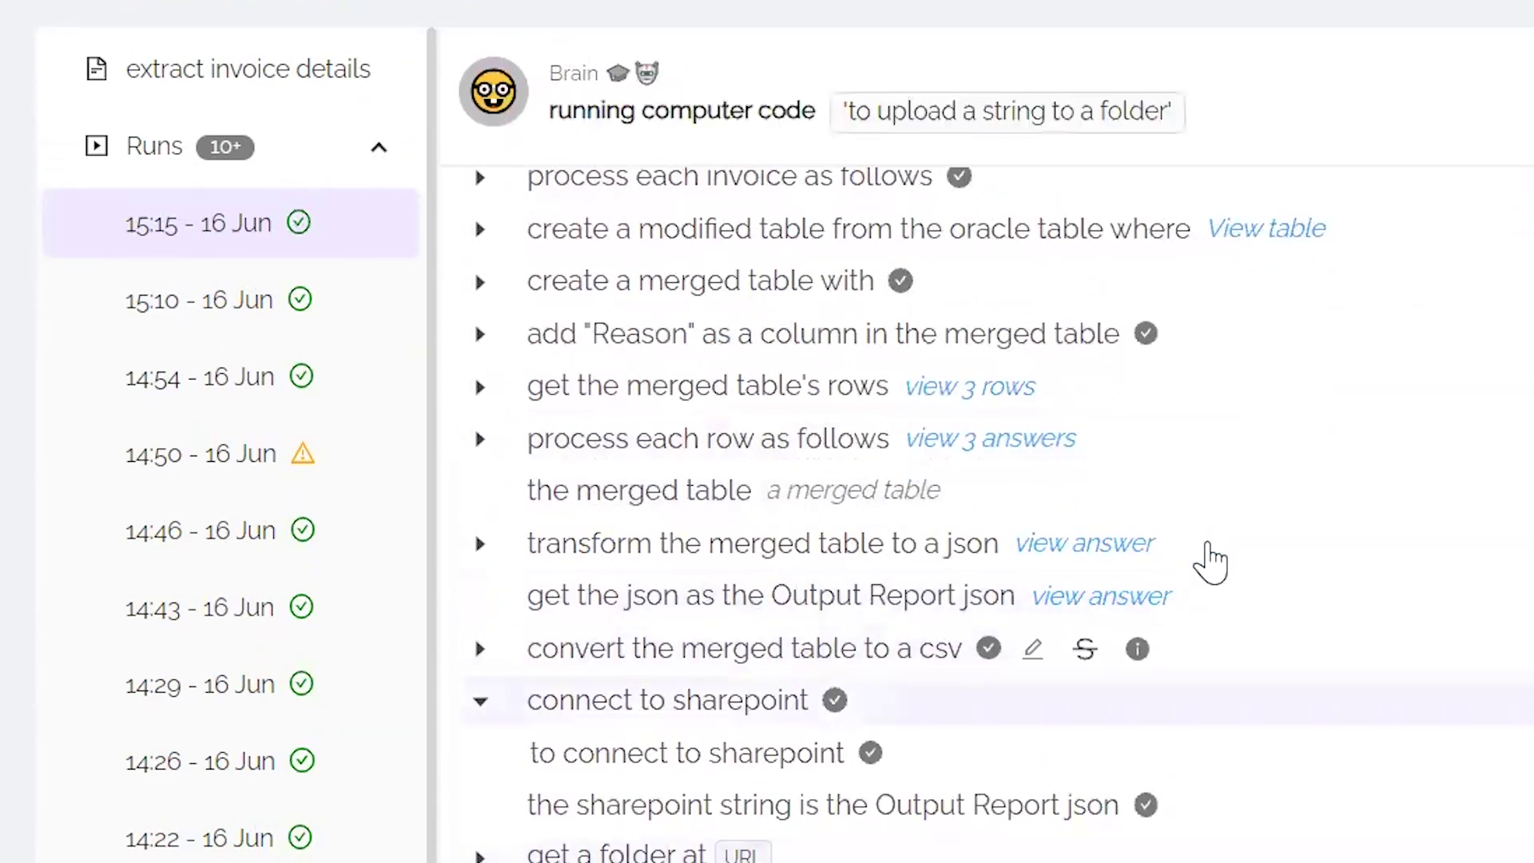
pyautogui.scroll(2, 1210, 557)
pyautogui.scroll(2, 1212, 557)
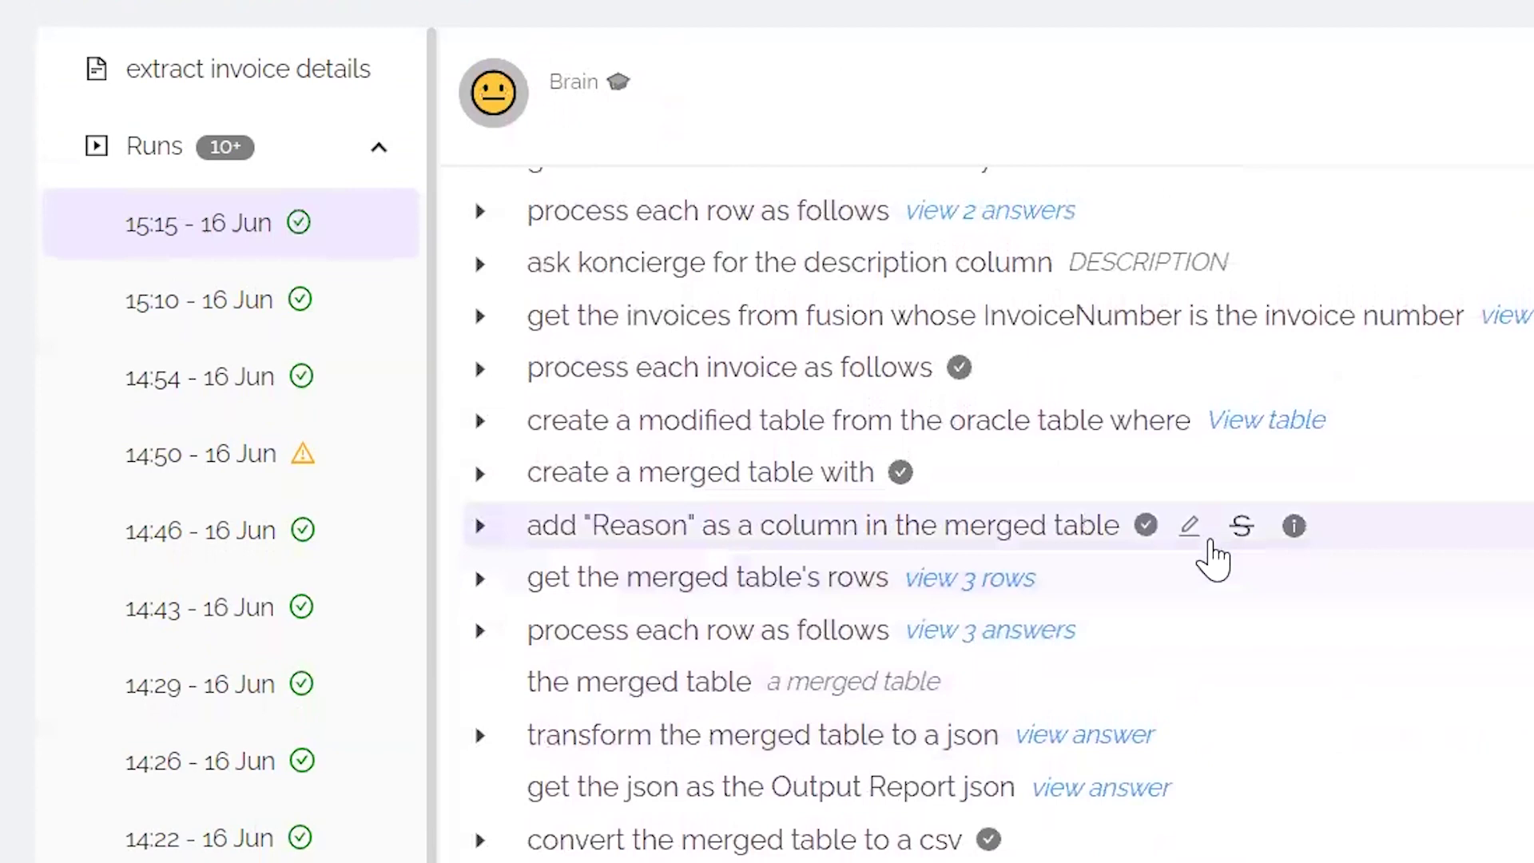
pyautogui.scroll(-1, 1212, 557)
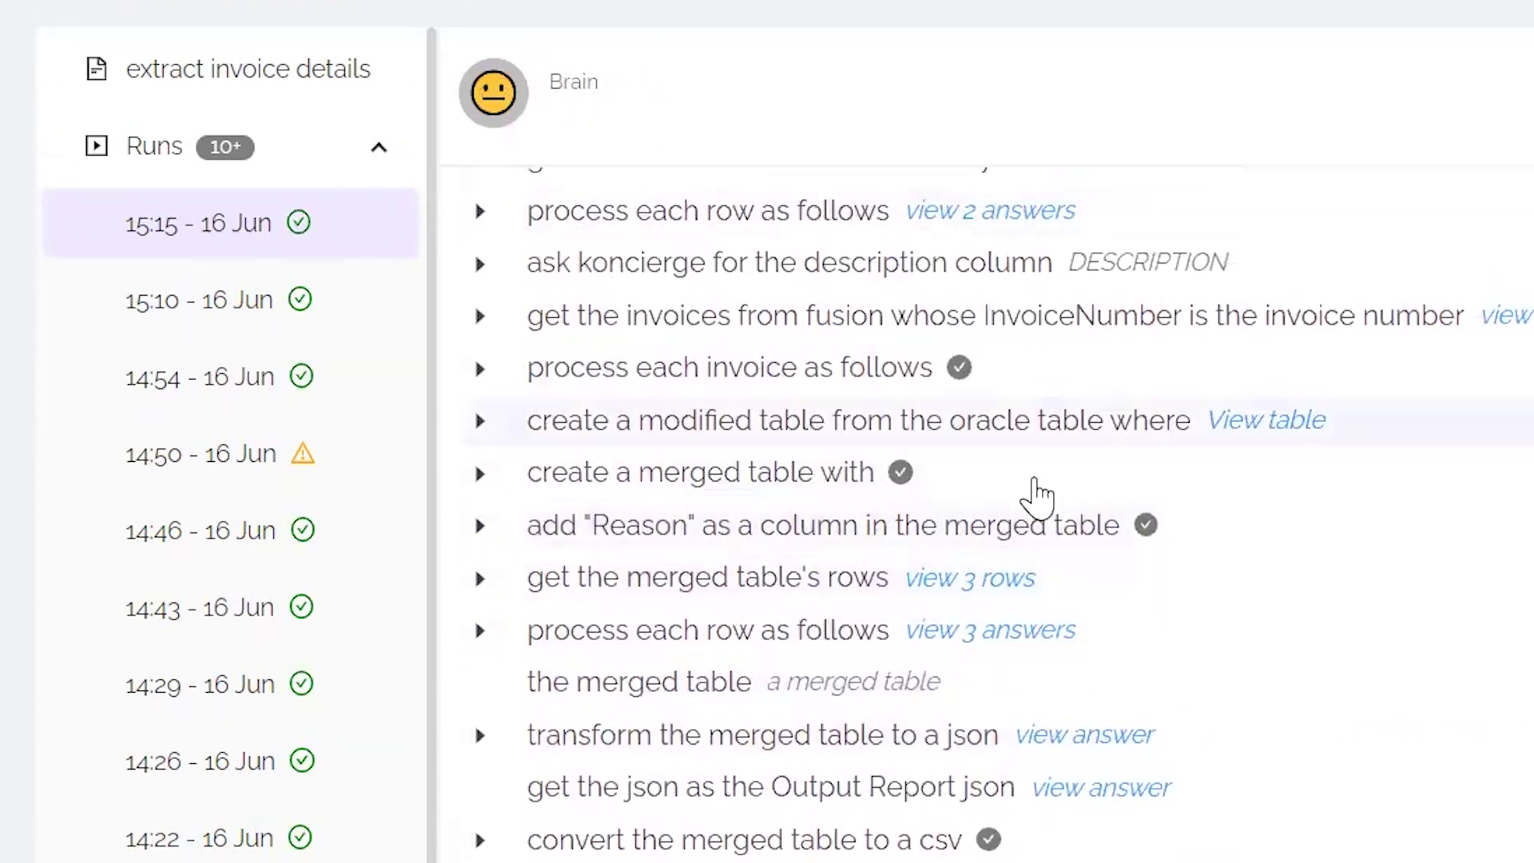
pyautogui.scroll(10, 1177, 612)
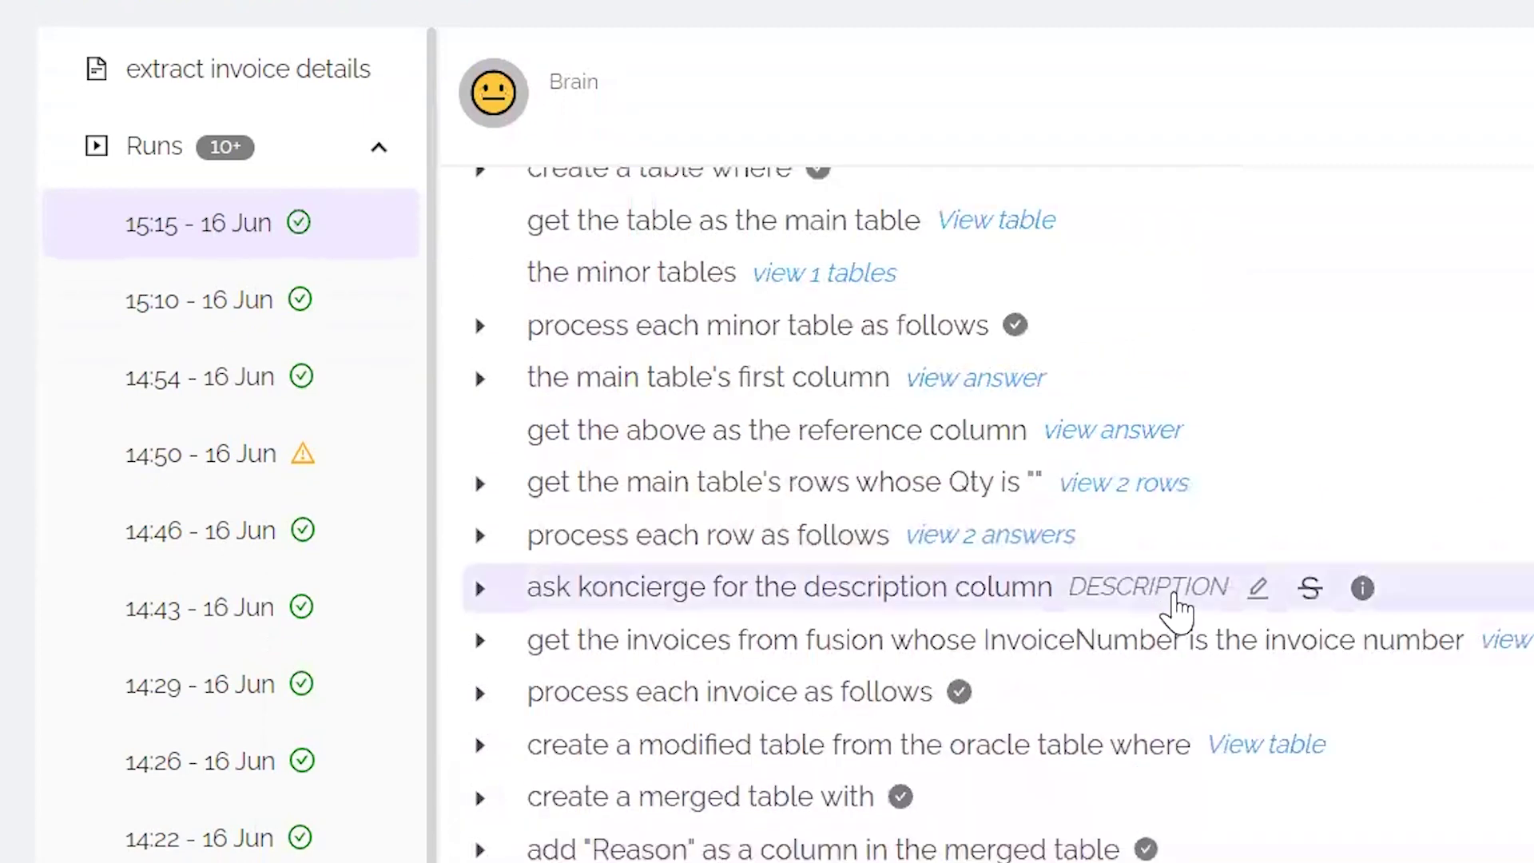
pyautogui.scroll(14, 1019, 358)
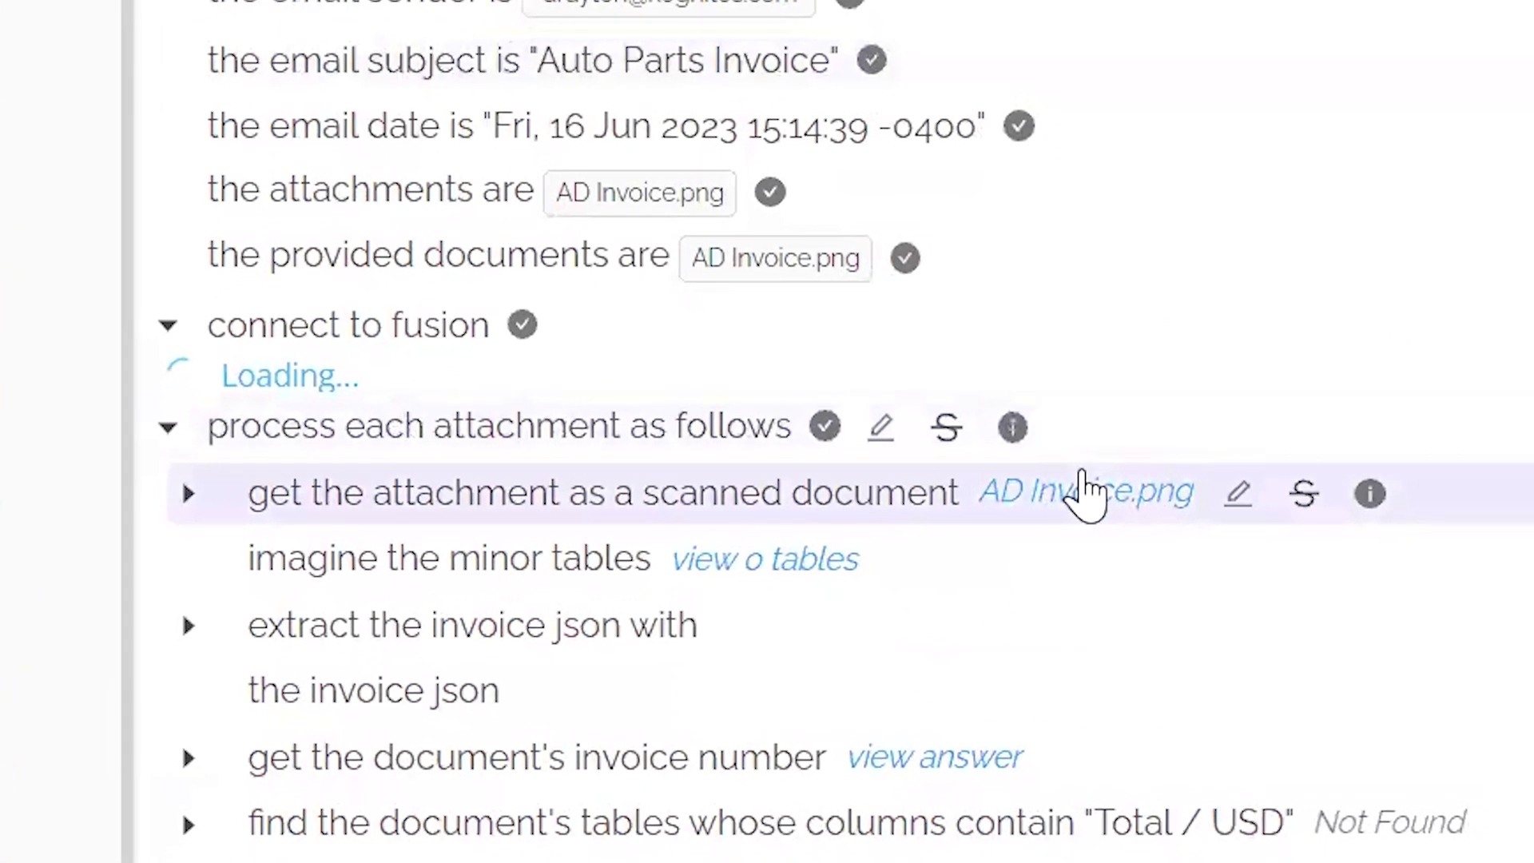
pyautogui.click(1090, 479)
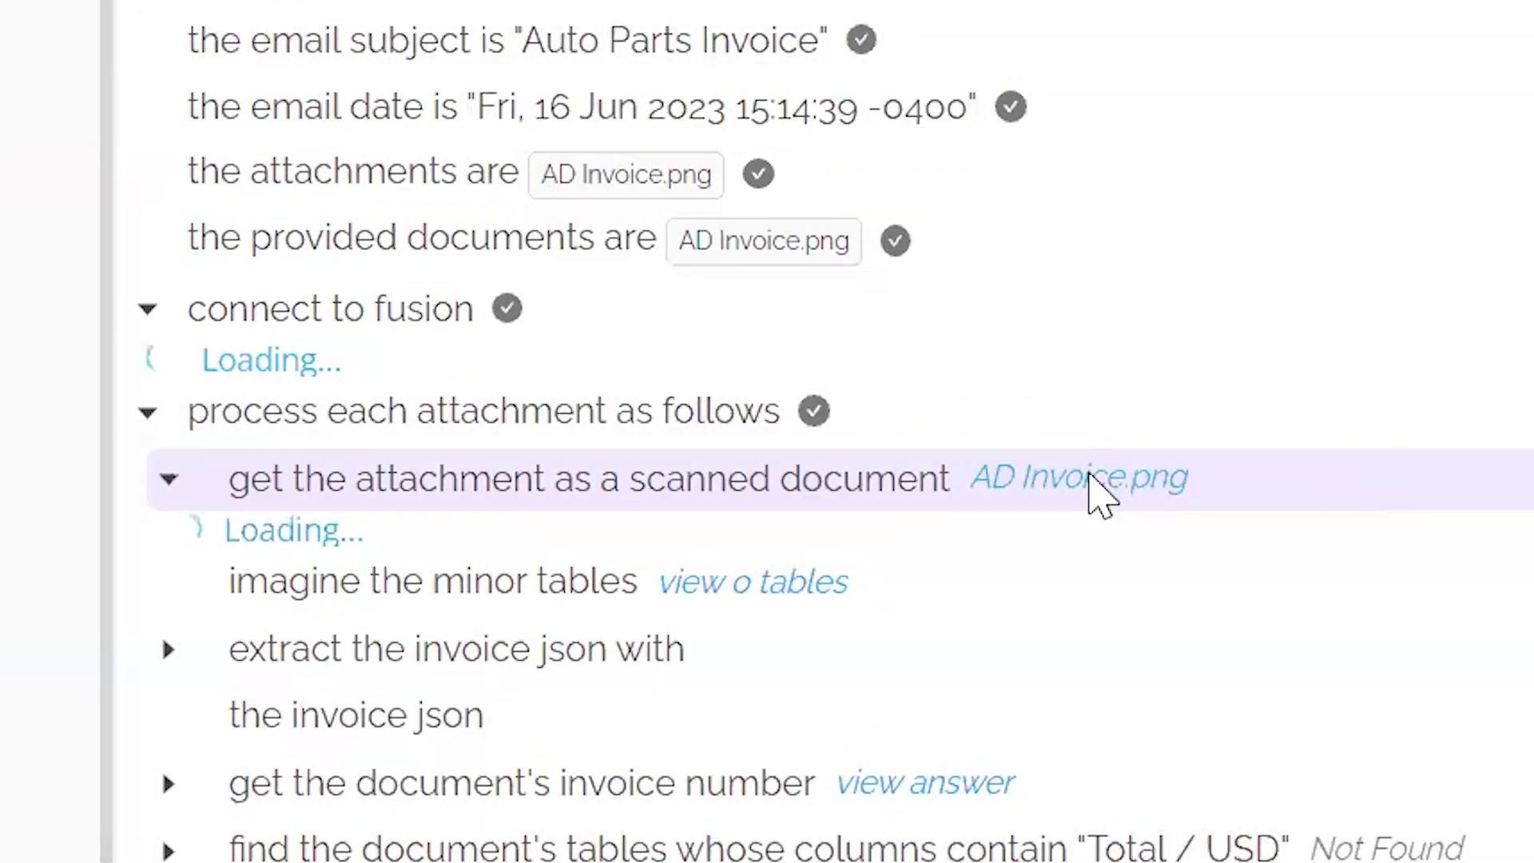
pyautogui.scroll(-1, 934, 629)
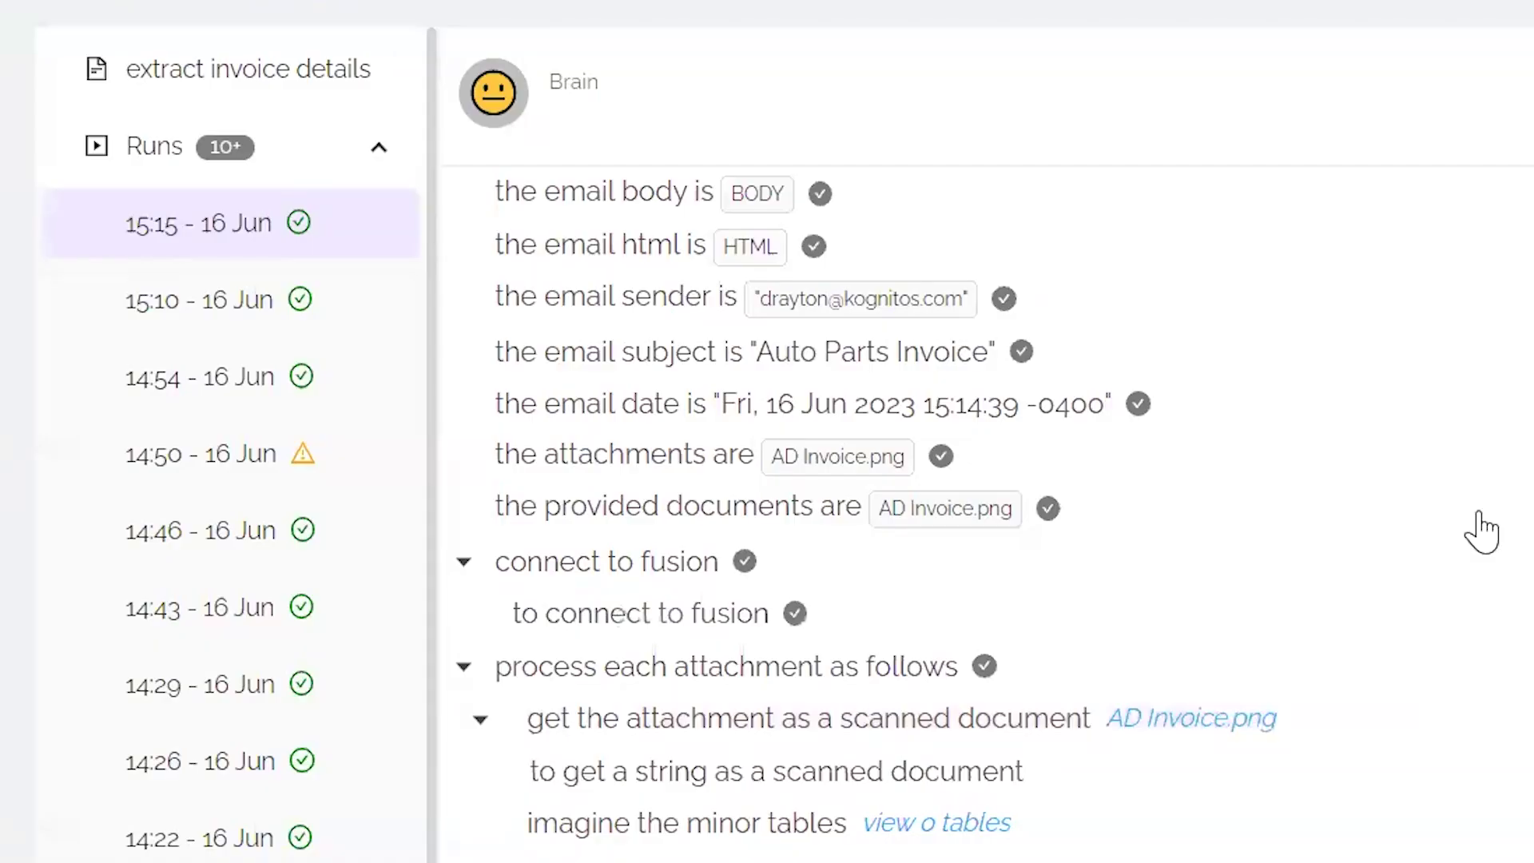
pyautogui.scroll(-3, 1478, 532)
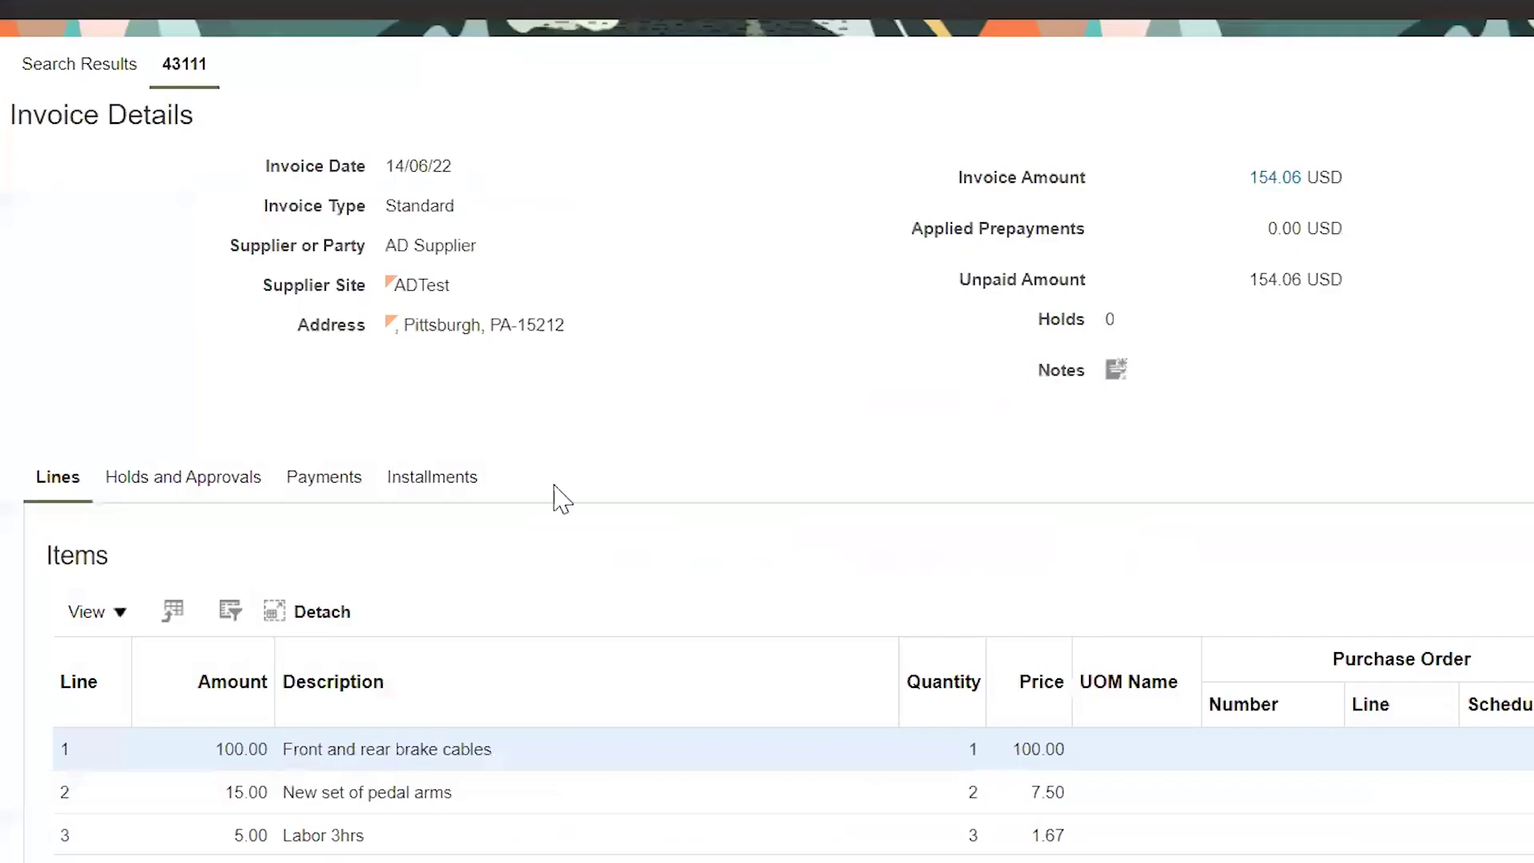
pyautogui.scroll(-2, 552, 496)
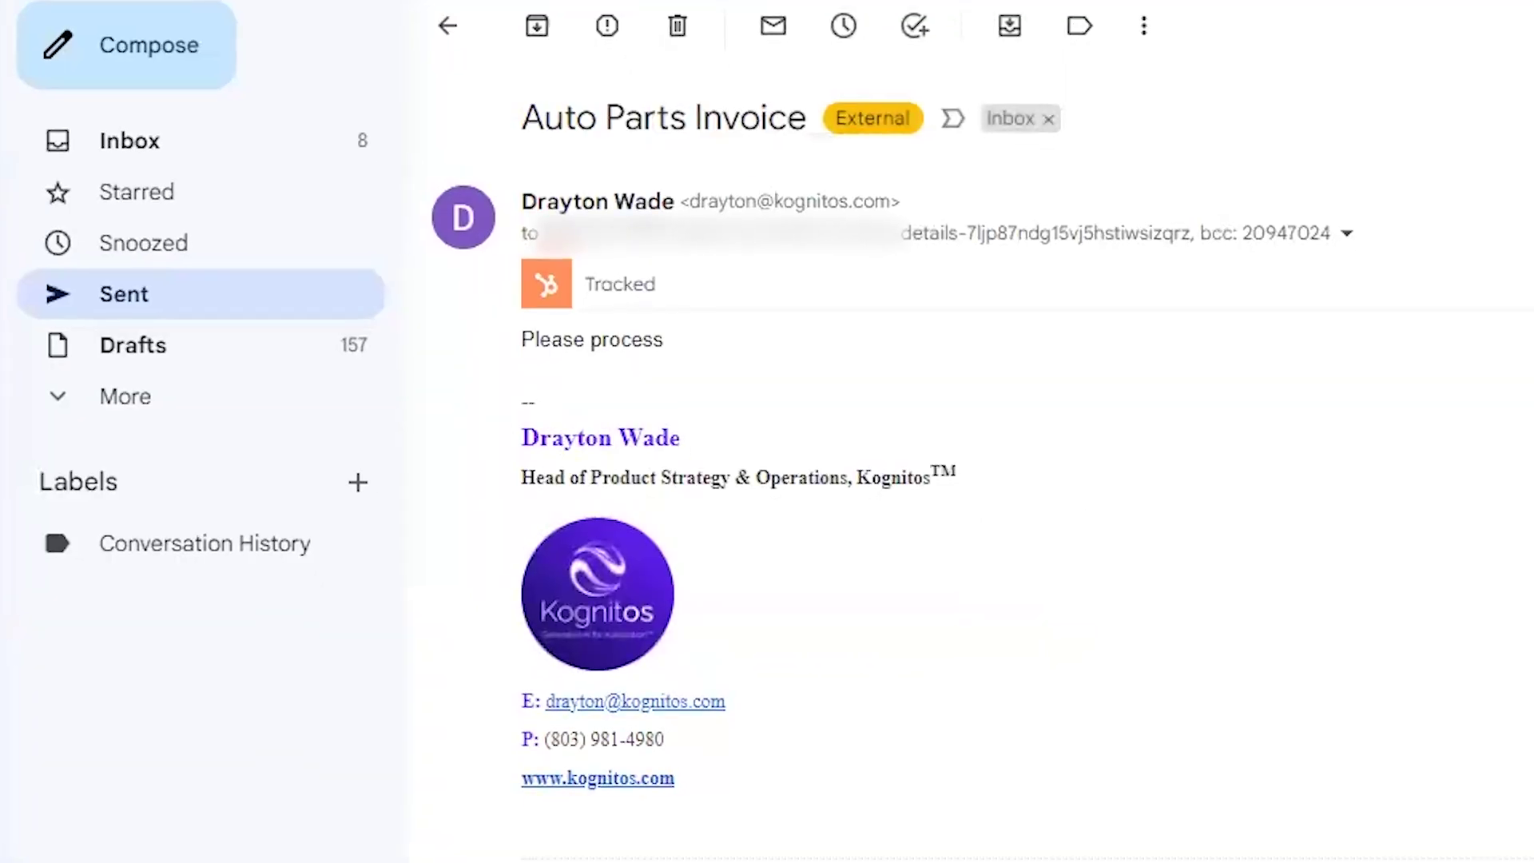
# Step: Preview the 43111_table.csv attachment in the Auto Parts Invoice reply, showing three invoice lines
pyautogui.scroll(-10, 799, 431)
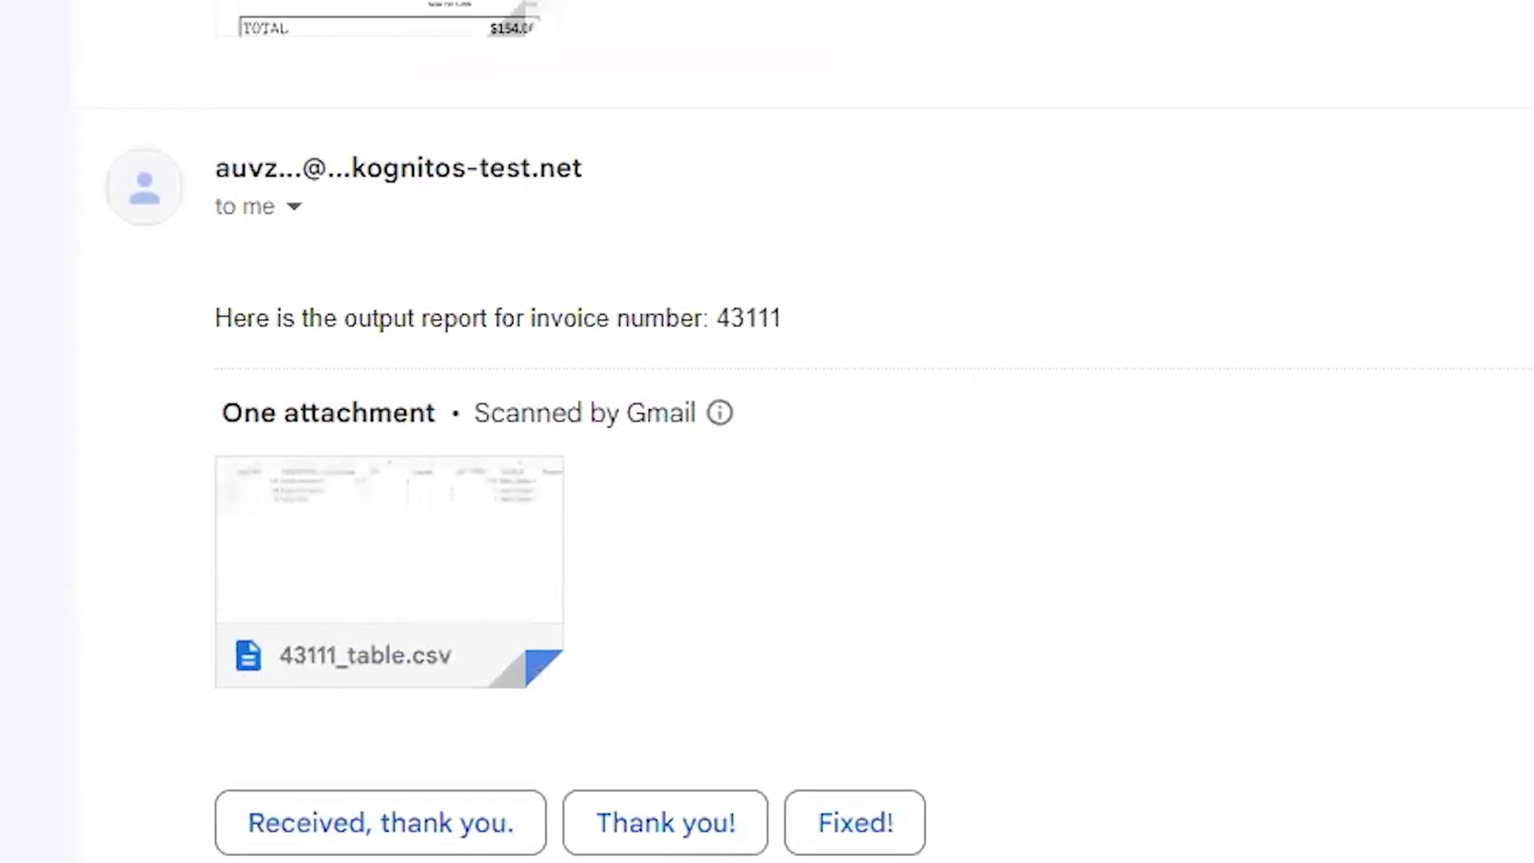
pyautogui.moveTo(522, 486)
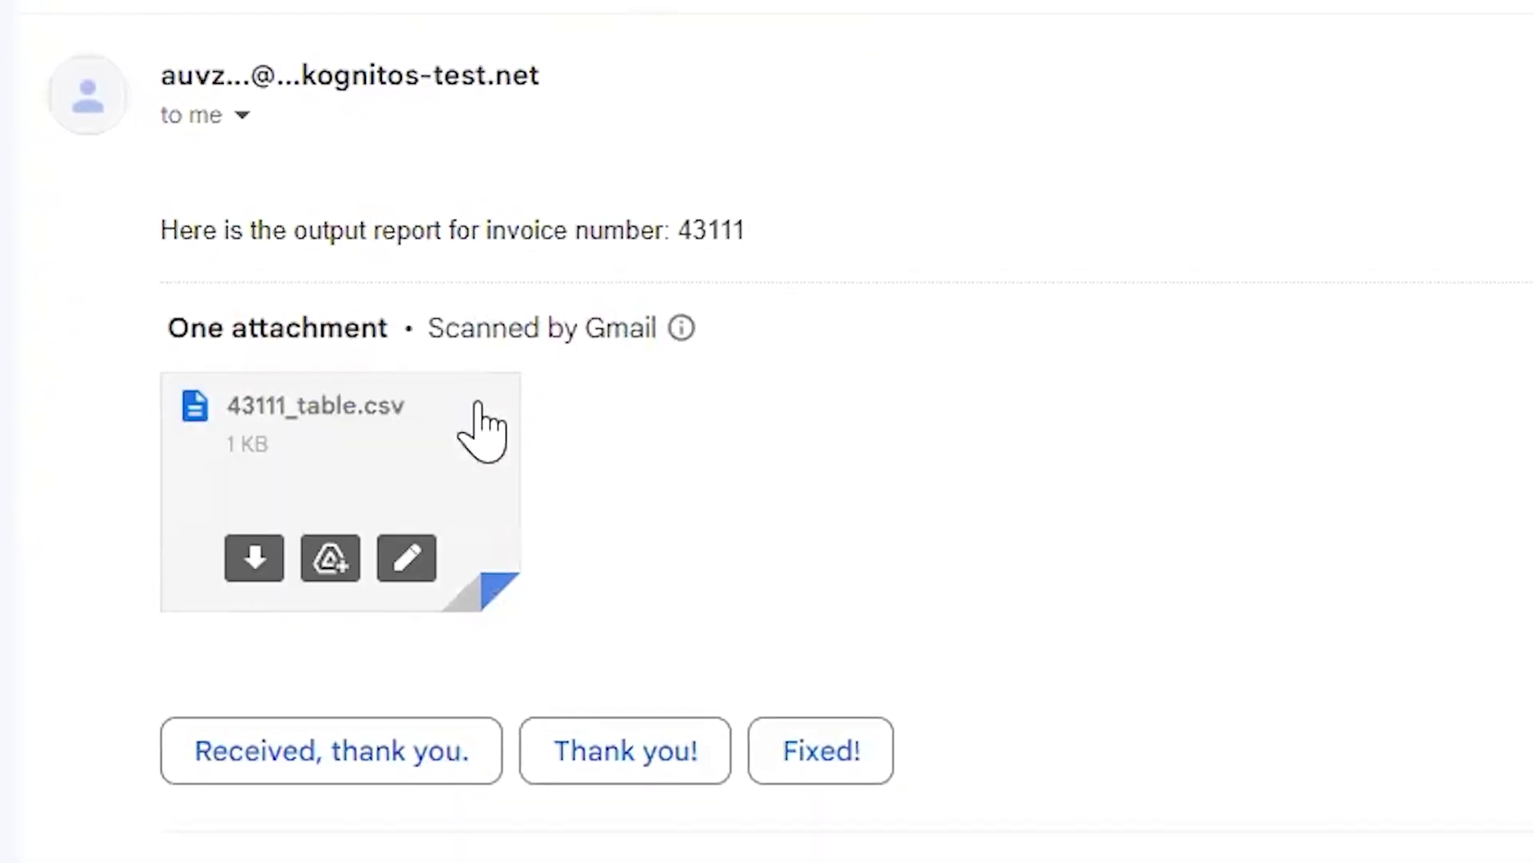
pyautogui.click(481, 431)
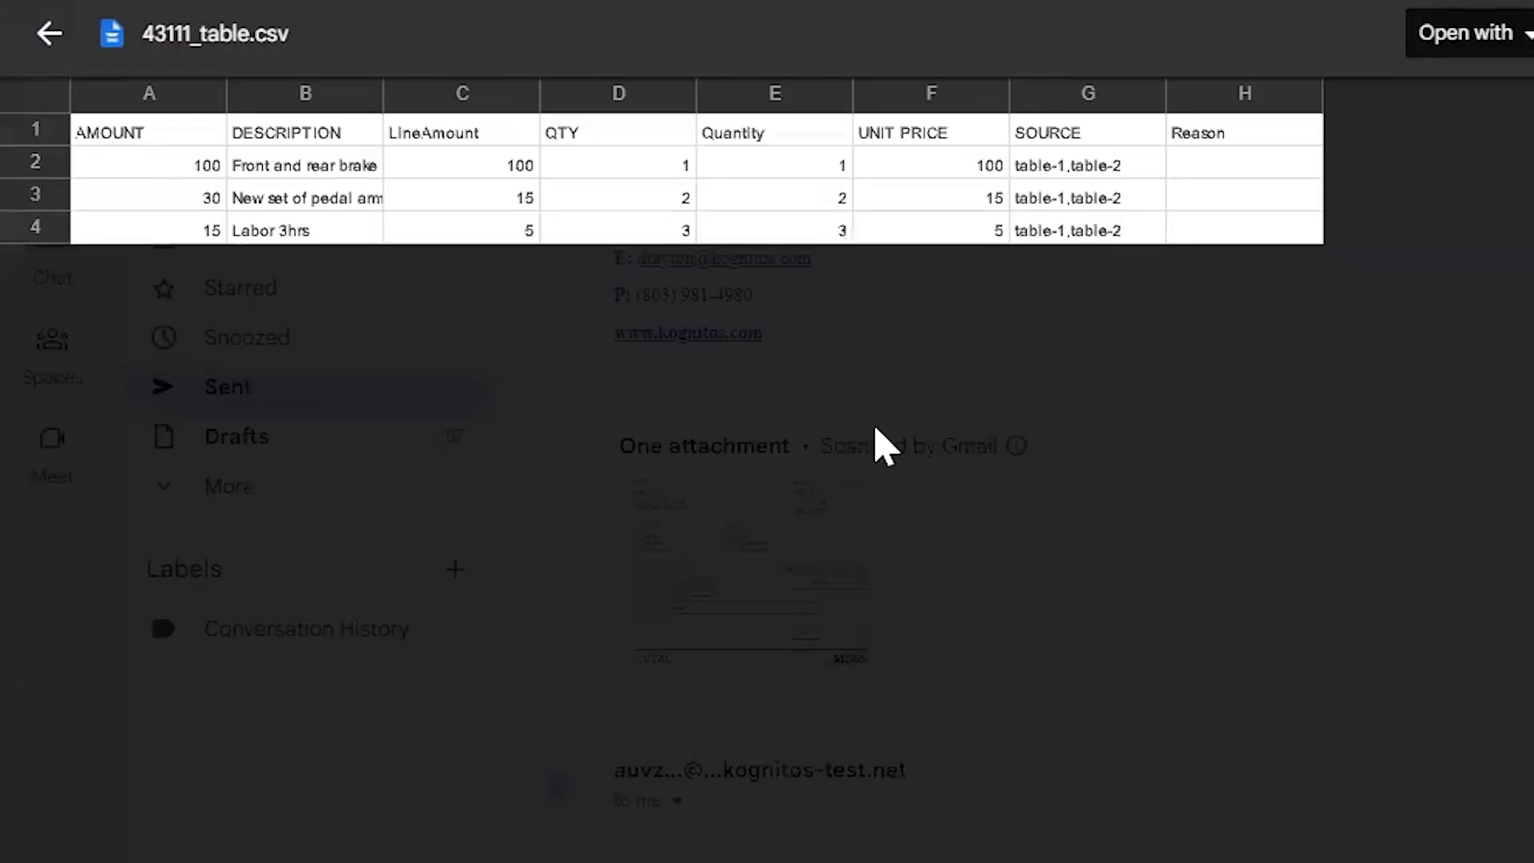